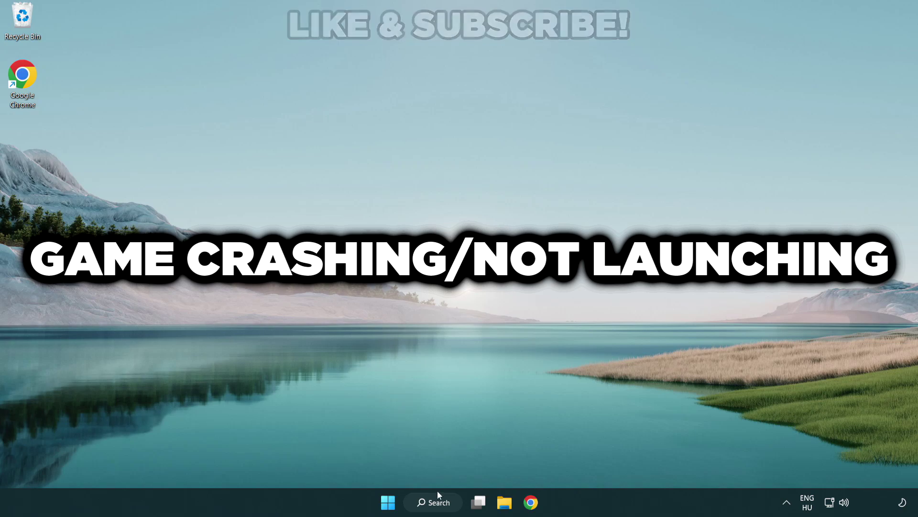
Search Windows for 'device manager' and open Device Manager from the results.
left_click(443, 507)
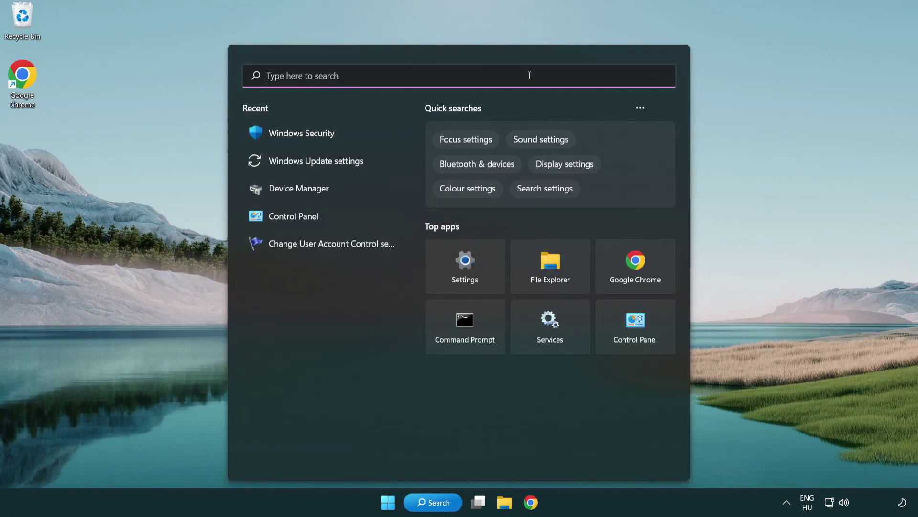
type("device m")
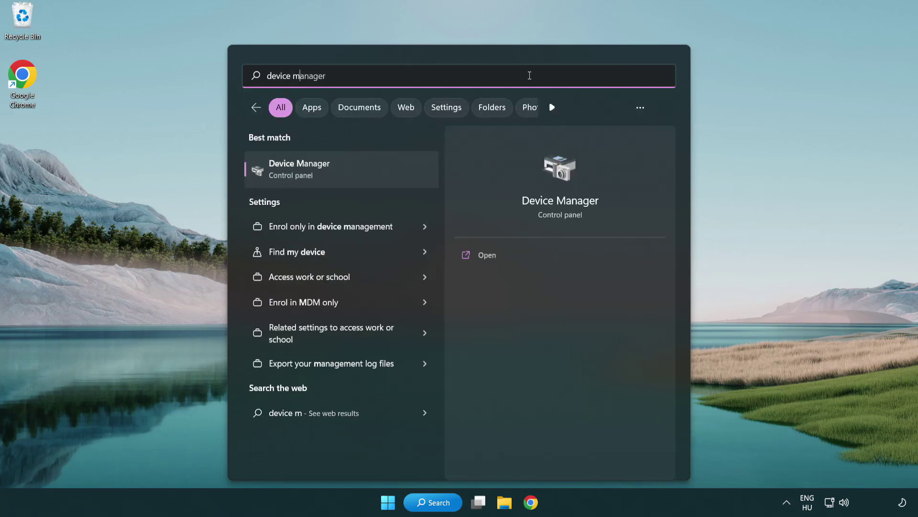
type("anager")
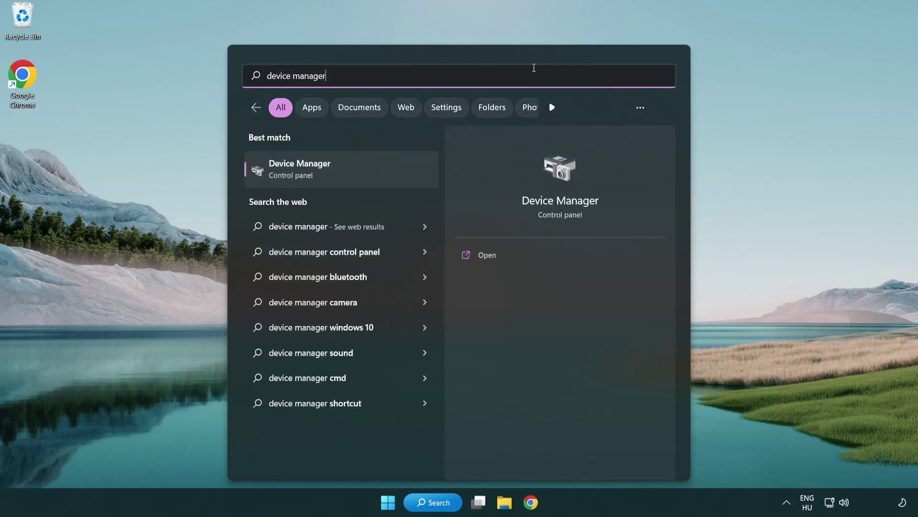
left_click(369, 177)
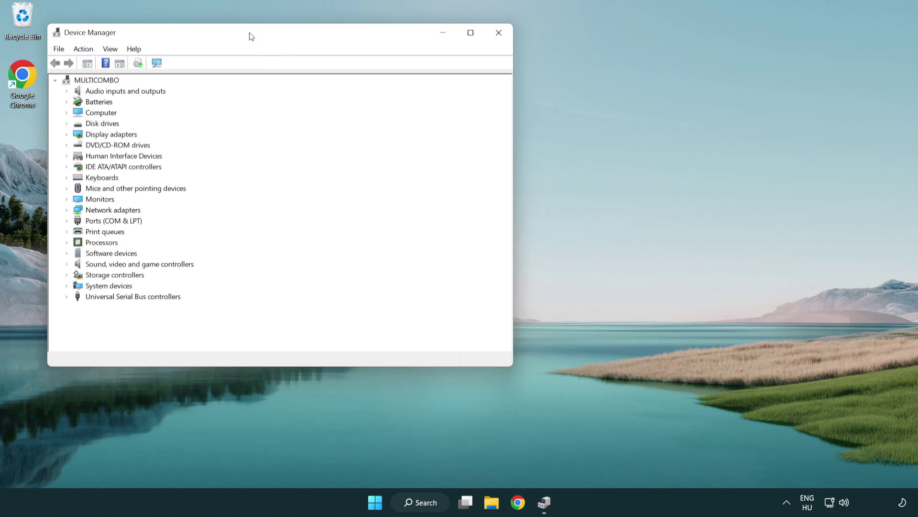
Have Windows search automatically for a newer VMware SVGA 3D display adapter driver, then close the wizard.
left_click_drag(251, 36, 404, 92)
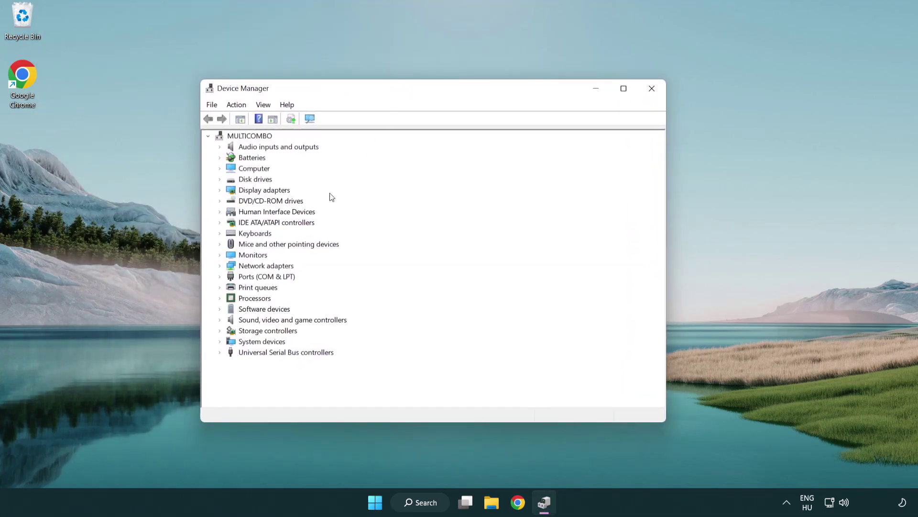
left_click(253, 193)
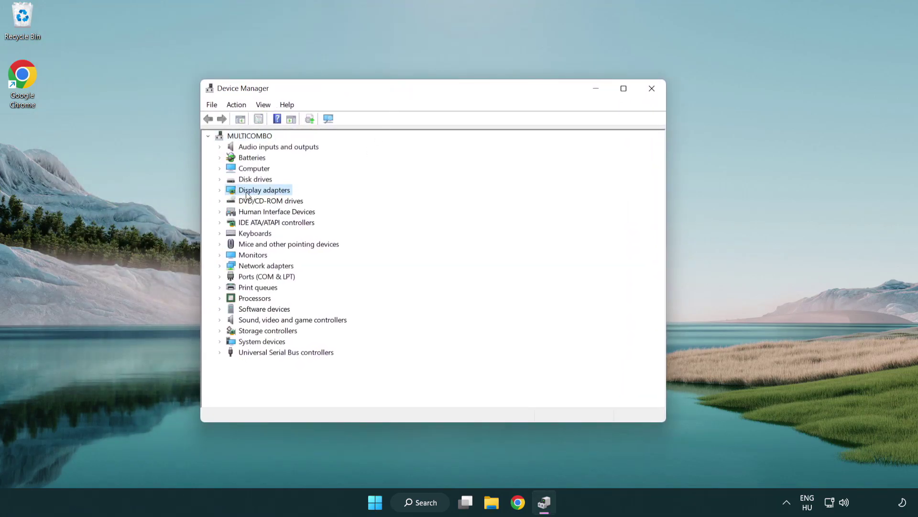
left_click(221, 191)
left_click(273, 202)
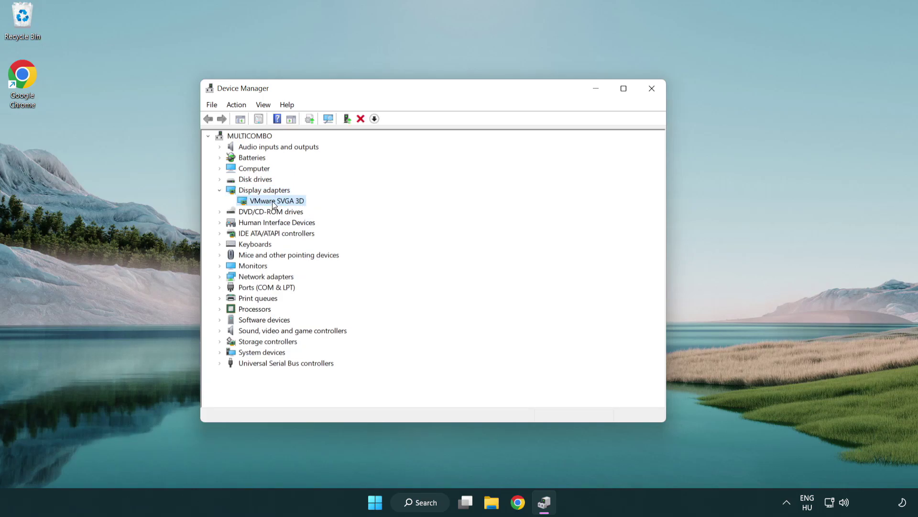
right_click(274, 204)
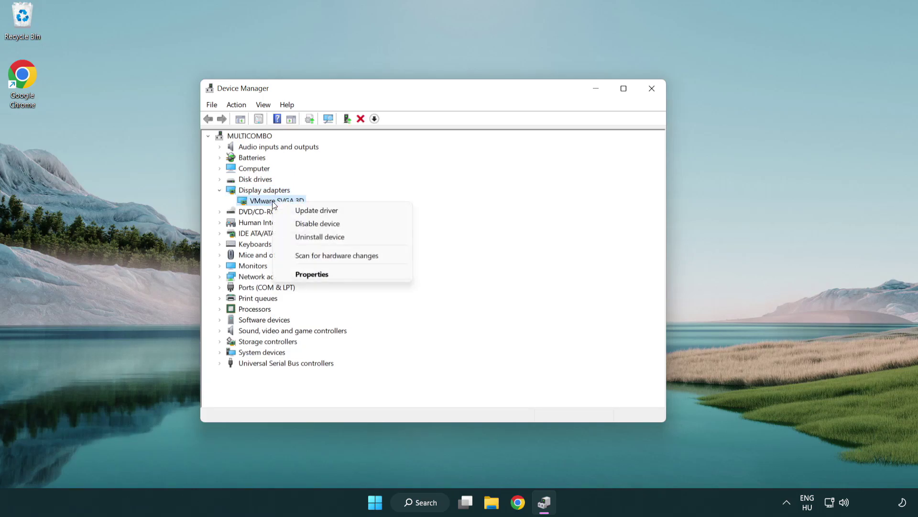
left_click(362, 213)
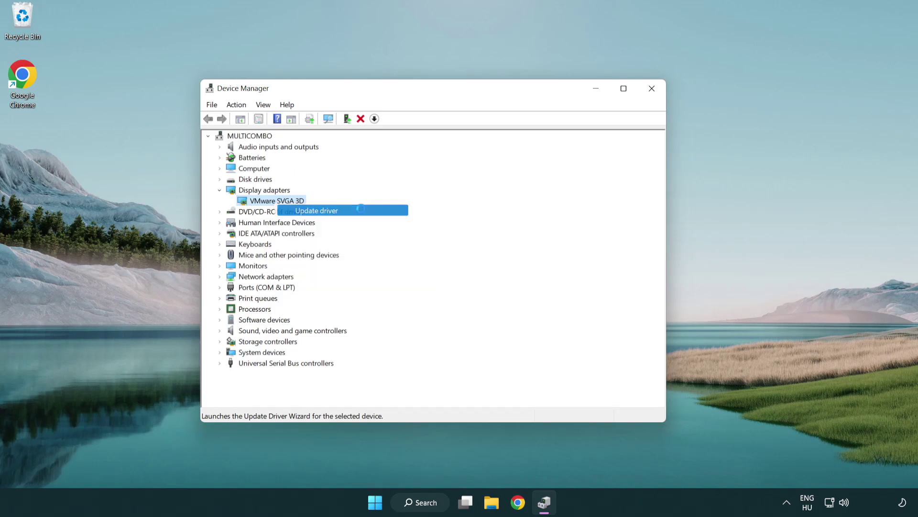
left_click_drag(379, 144, 397, 138)
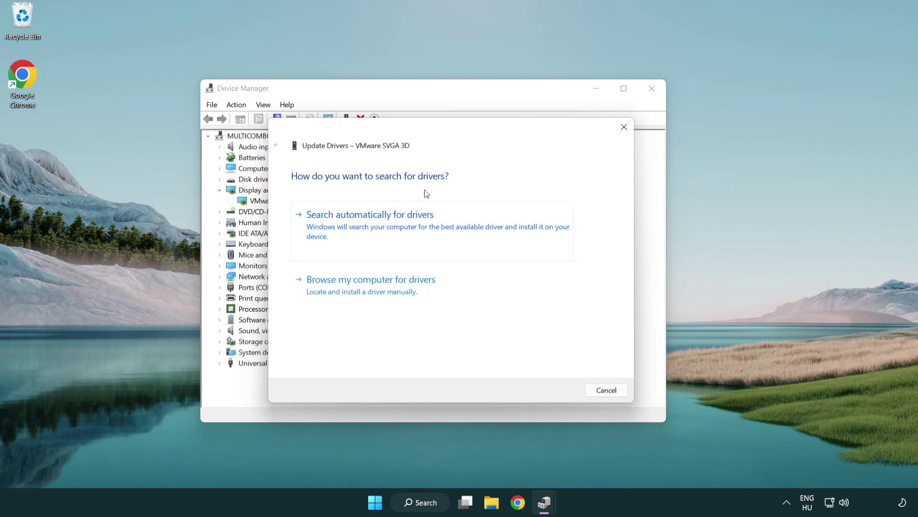
left_click(403, 223)
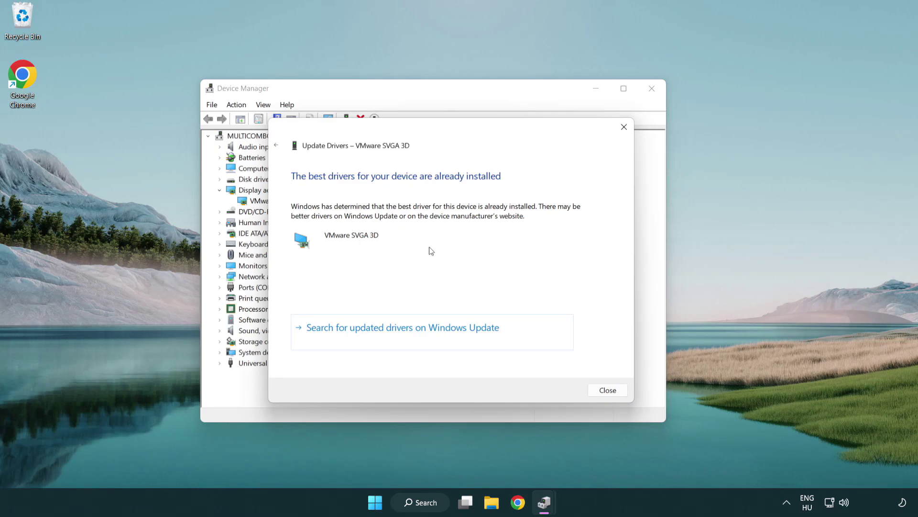
left_click(608, 390)
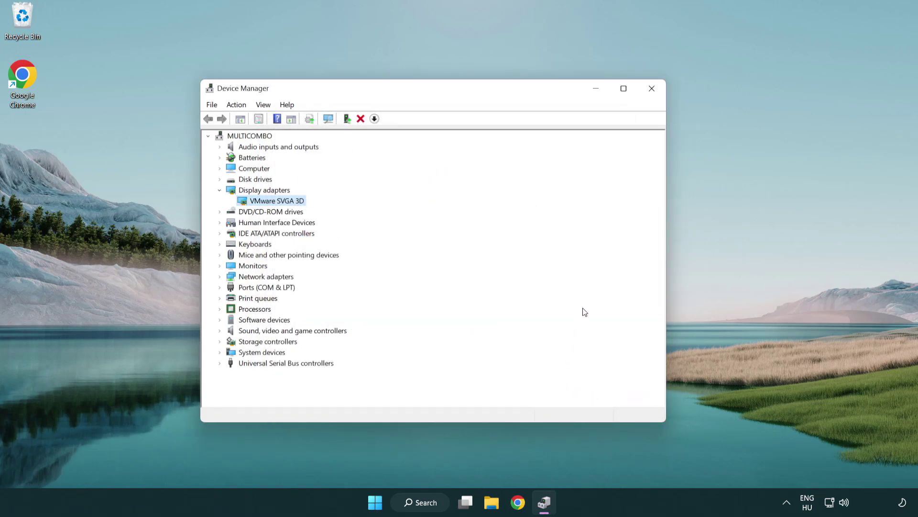
Close Device Manager, run a Windows Update check in Settings, then close Settings.
left_click(654, 90)
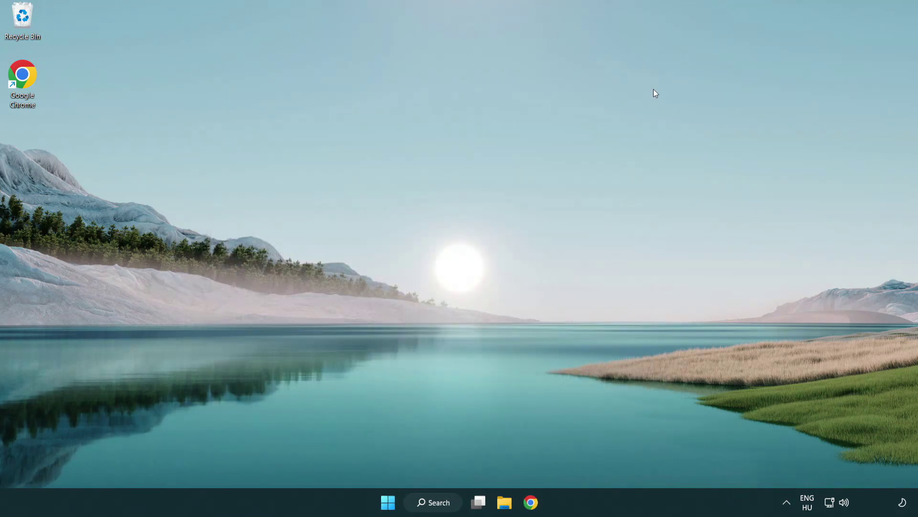
left_click(440, 501)
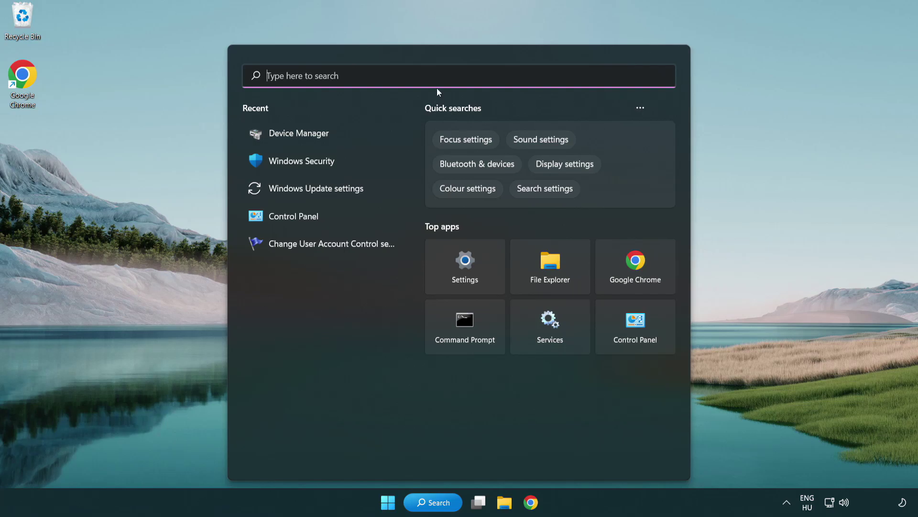
type("update")
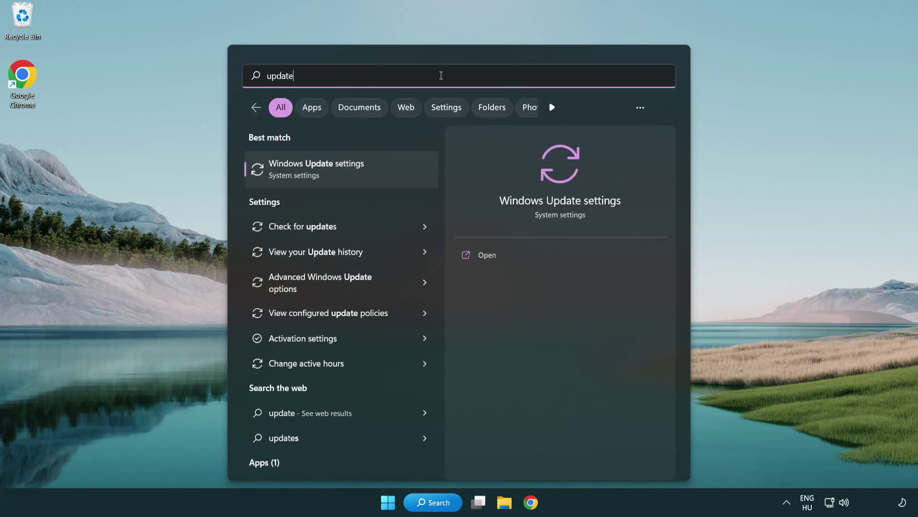
left_click(357, 172)
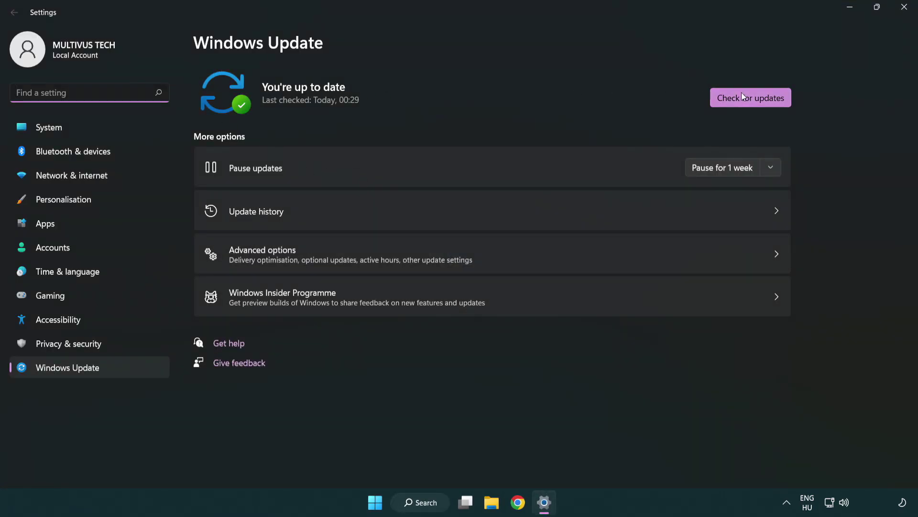
left_click(767, 104)
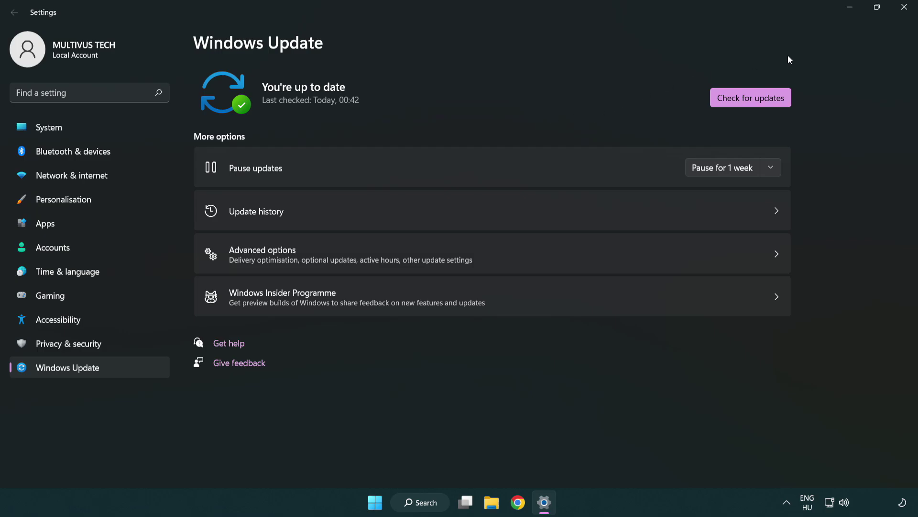
left_click(900, 14)
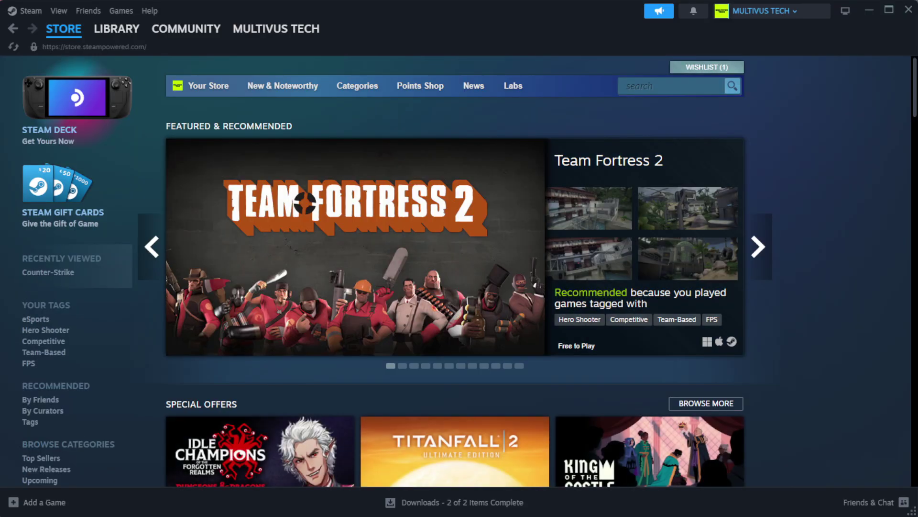
From the Steam library, verify the game's installed files via Properties > Installed Files, validating all 1039 files.
mouse_move(115, 33)
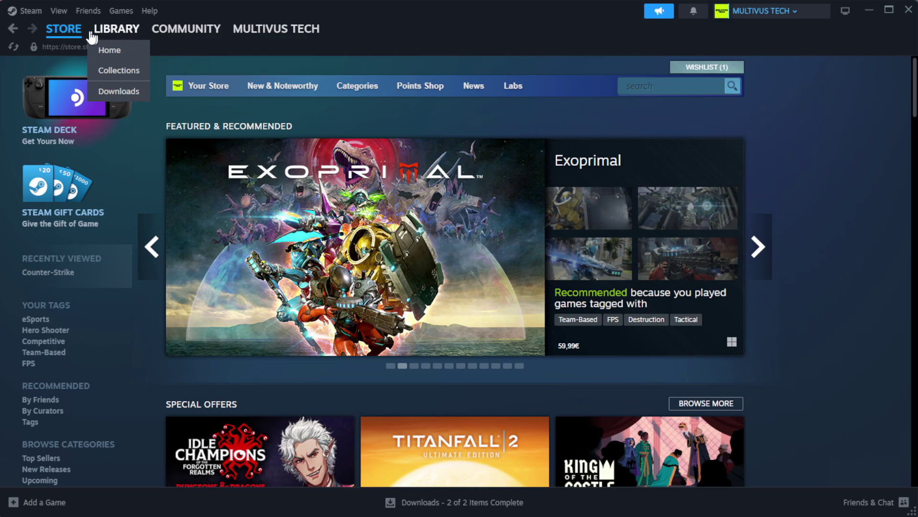
left_click(134, 51)
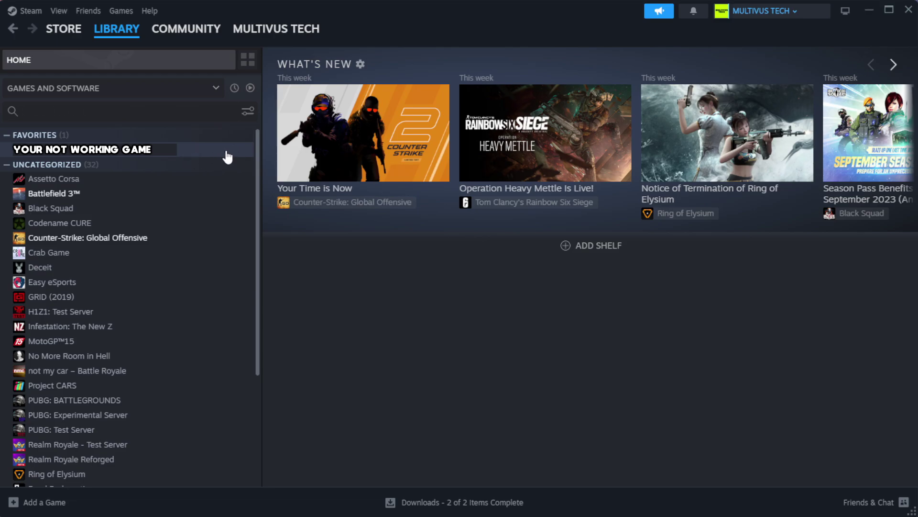
right_click(227, 152)
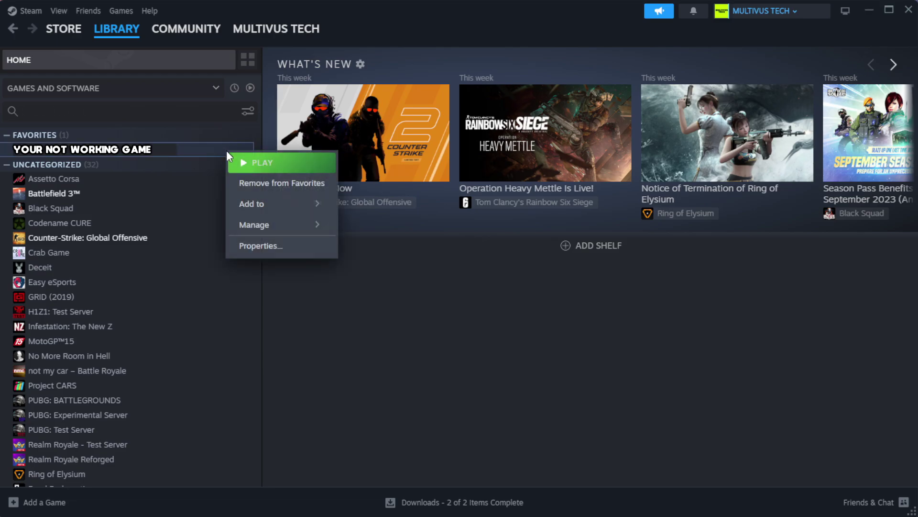
left_click(291, 254)
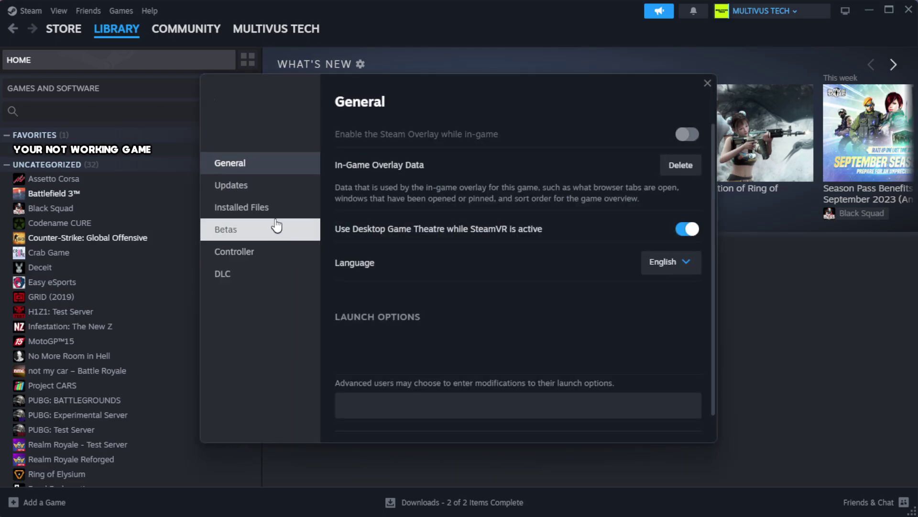
left_click(301, 218)
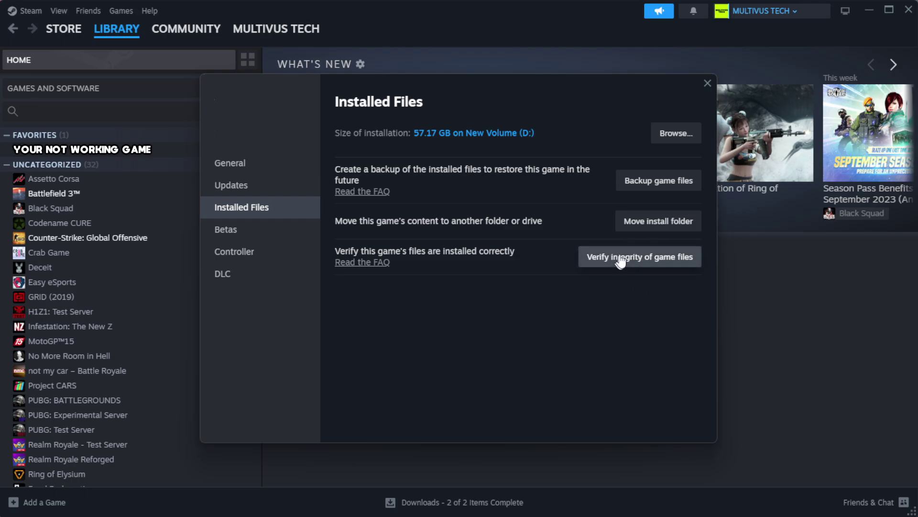
left_click(646, 266)
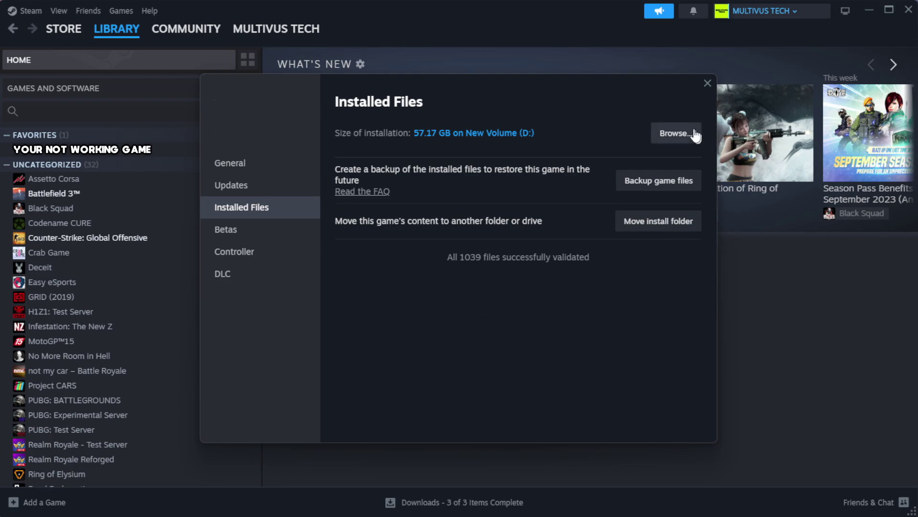
Open the Properties of the YOUR NOT WORKING GAME shortcut in its install folder.
left_click(674, 145)
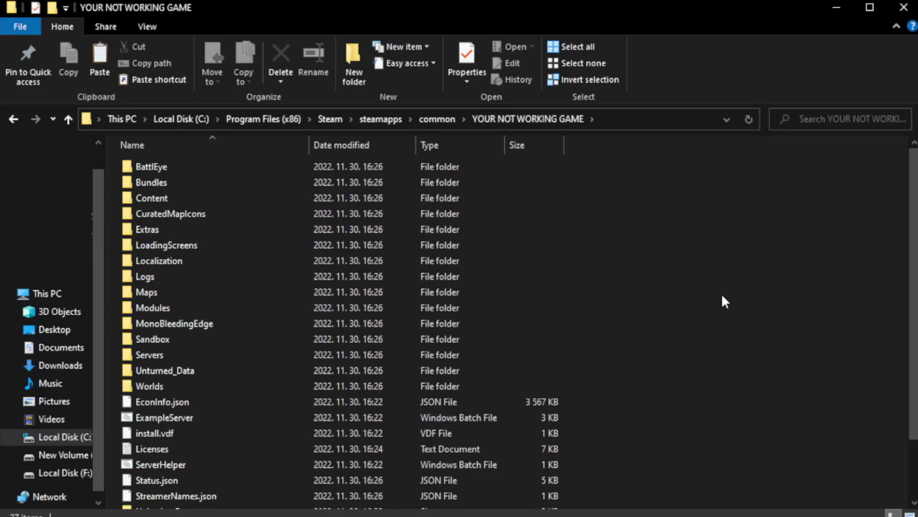
left_click_drag(914, 289, 914, 344)
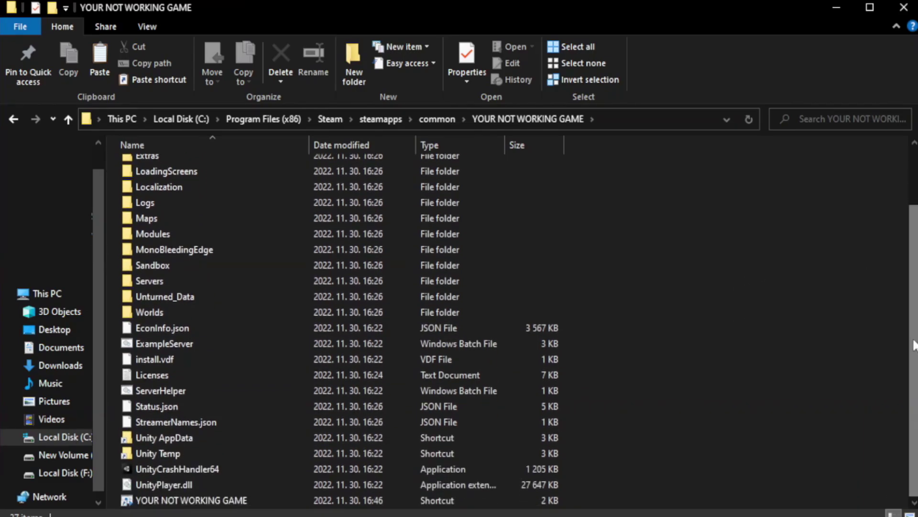
left_click(332, 502)
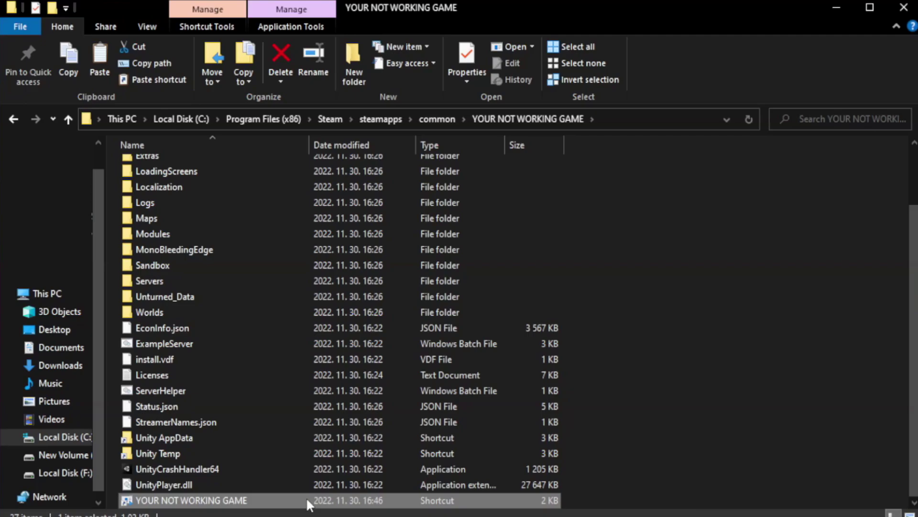
right_click(306, 501)
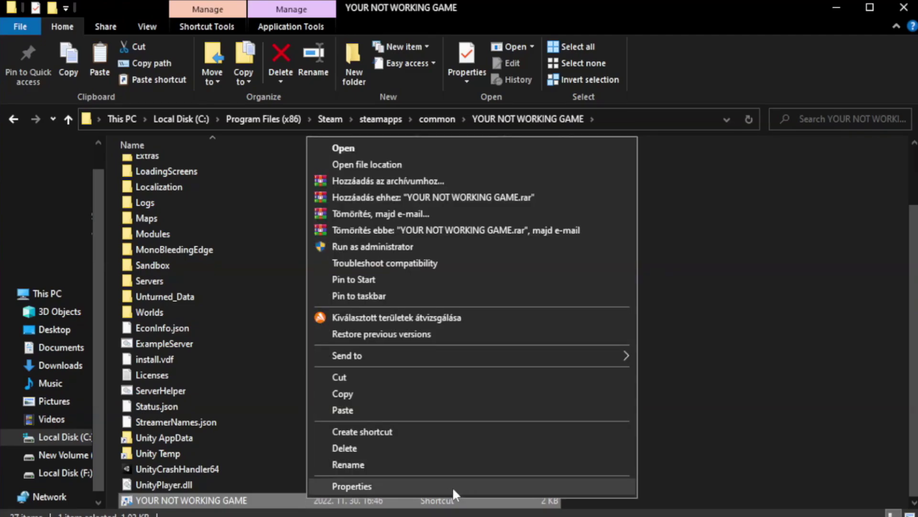
left_click(468, 484)
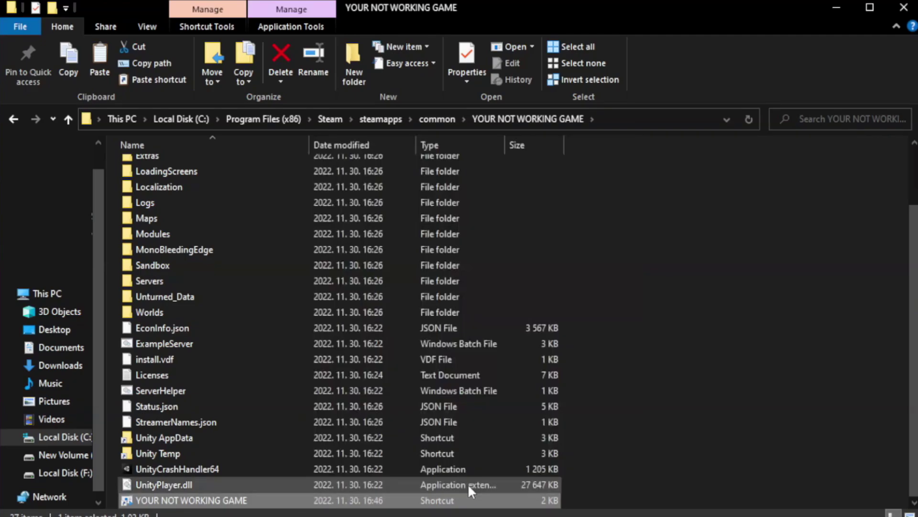
left_click_drag(458, 257, 461, 94)
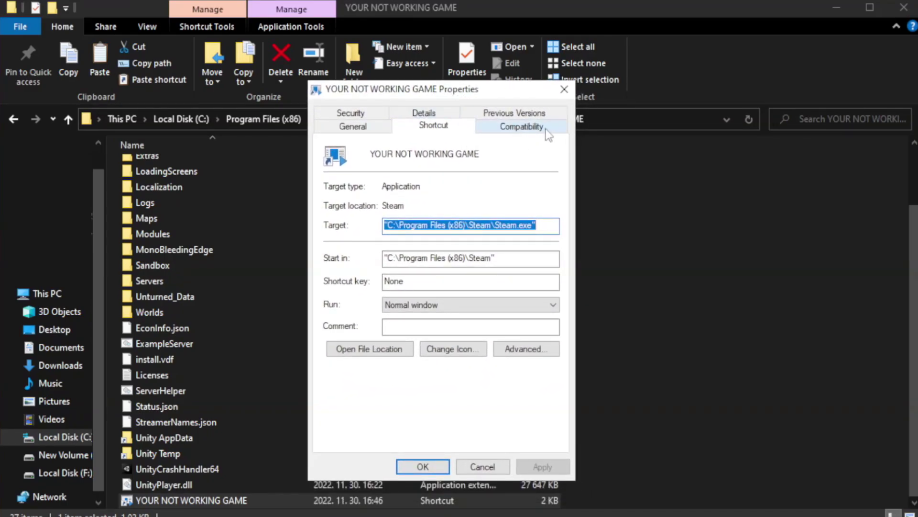
Set the shortcut to Windows 8 compatibility mode and run as administrator, then apply.
left_click(517, 128)
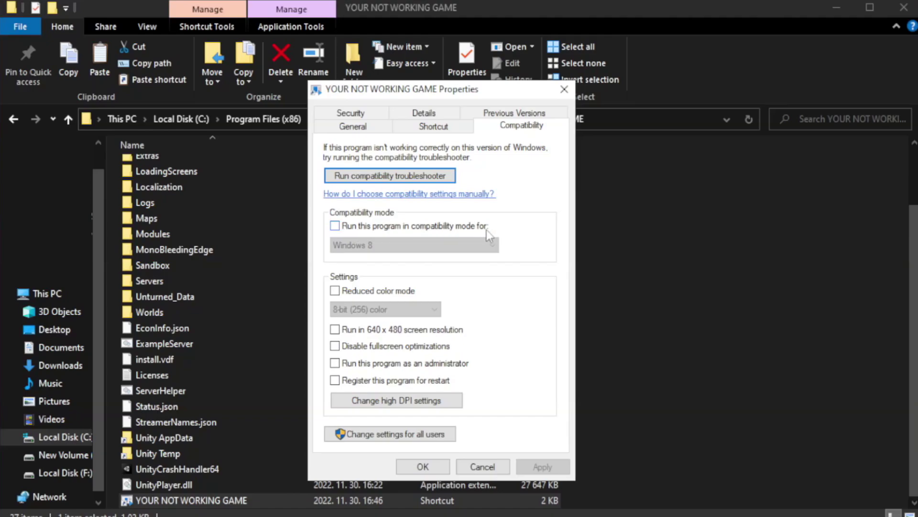
left_click(363, 225)
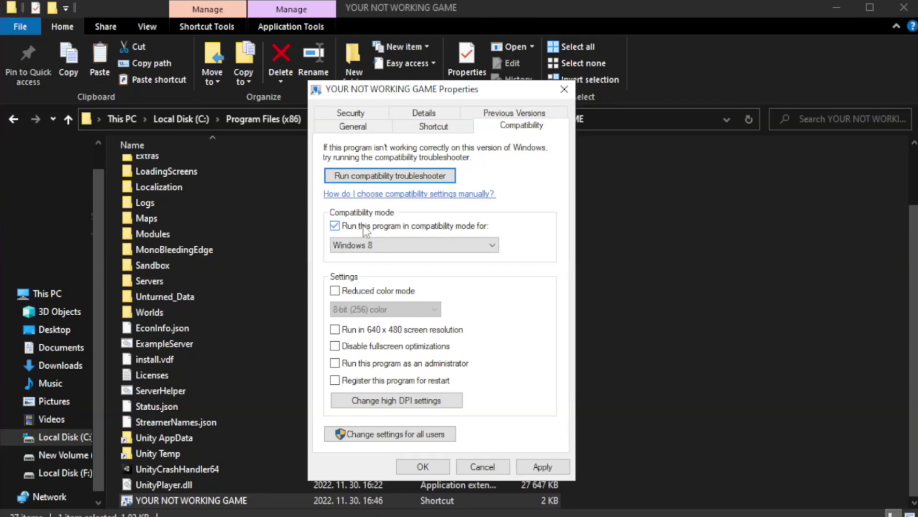
left_click(405, 243)
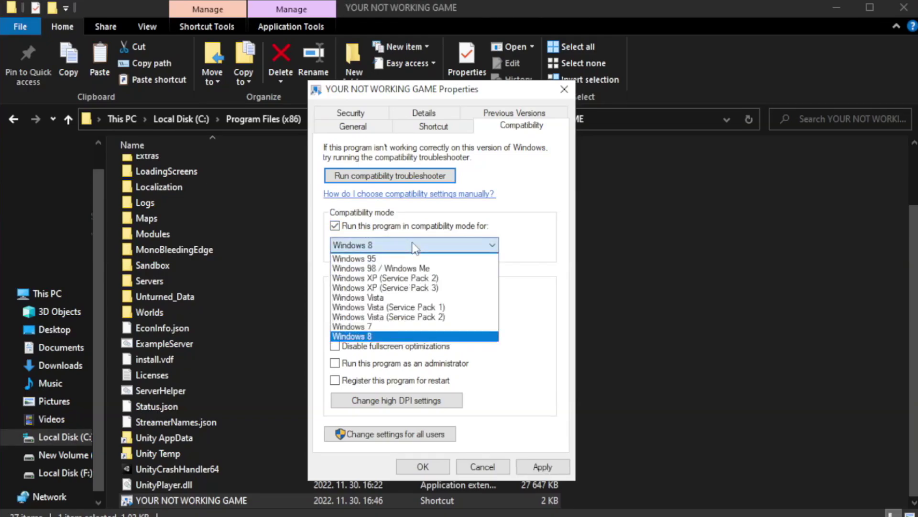
left_click(388, 336)
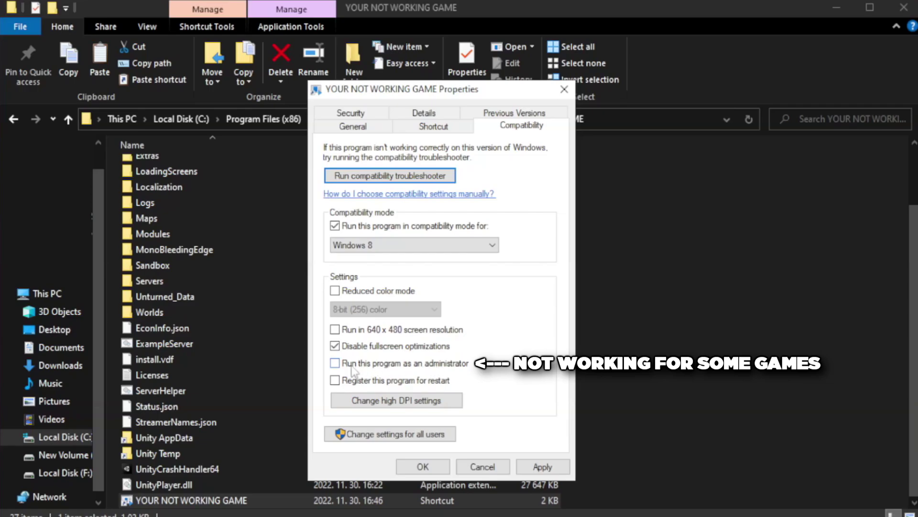
left_click(360, 371)
left_click(540, 467)
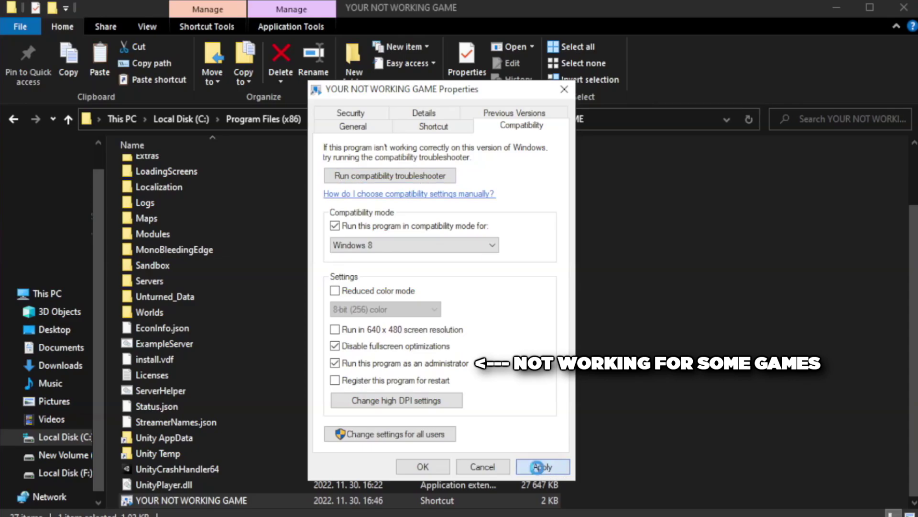
left_click(422, 467)
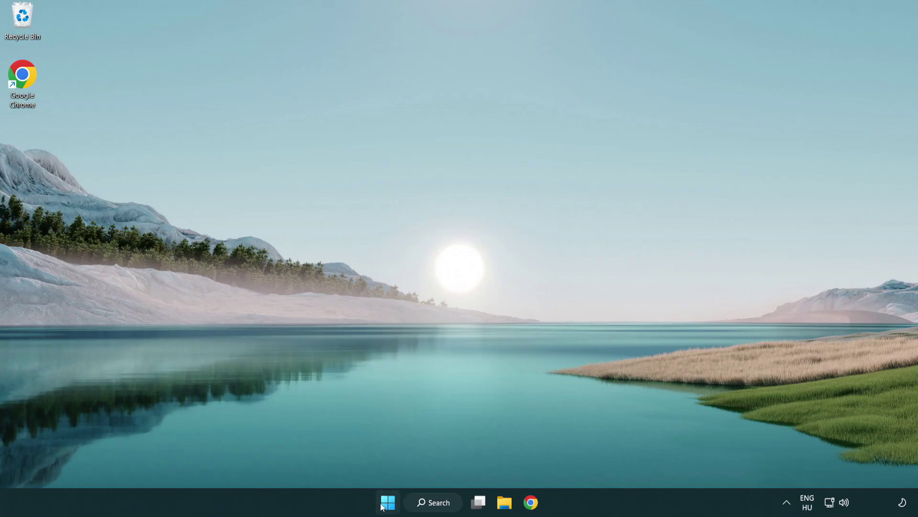
Open Task Manager from the Start button's quick menu and show the Startup apps list.
right_click(389, 506)
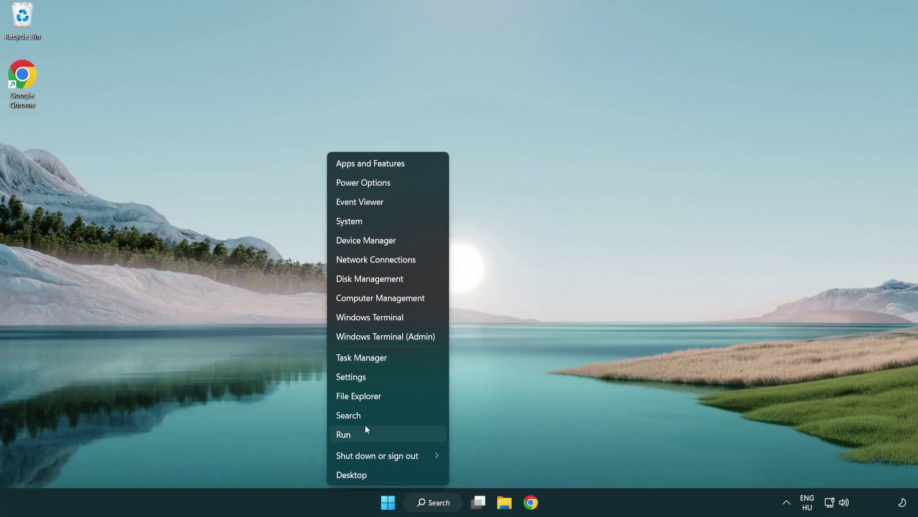
left_click(406, 362)
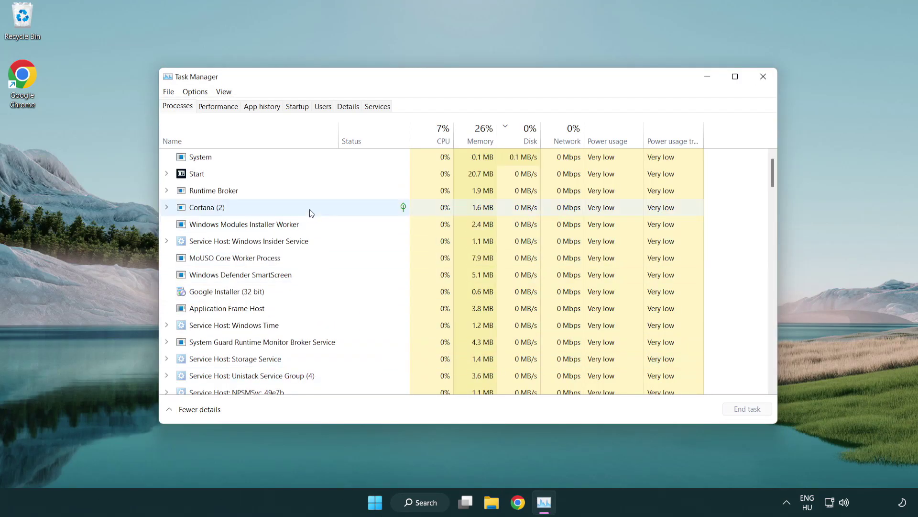
left_click(298, 106)
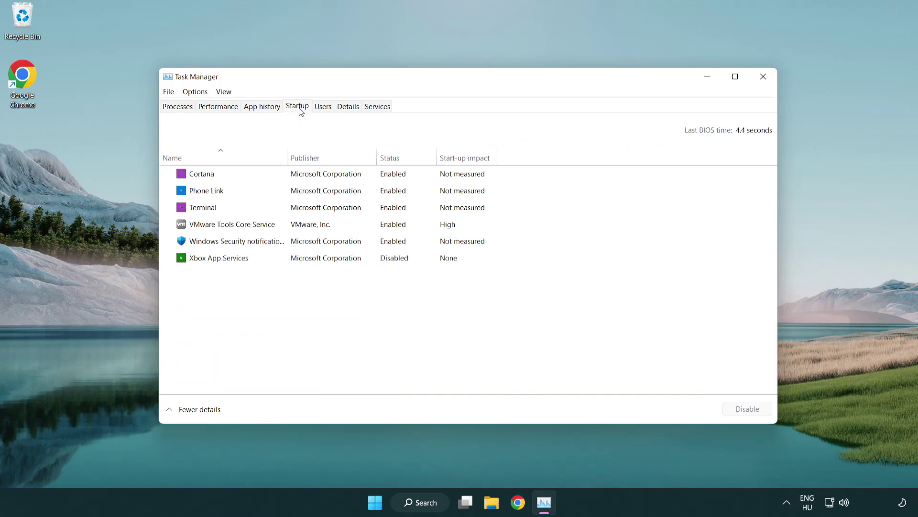
Disable Terminal, Phone Link, Cortana and Windows Security notifications at startup, then close Task Manager.
left_click(300, 208)
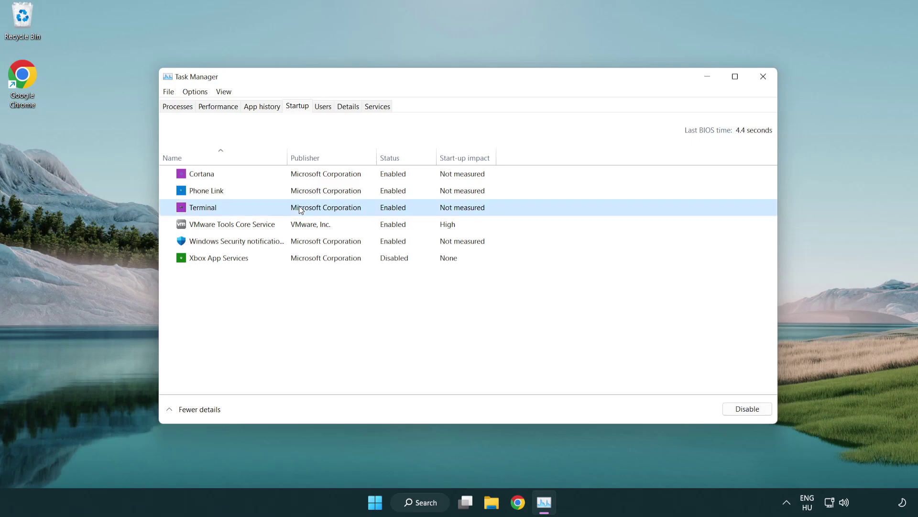
left_click(737, 409)
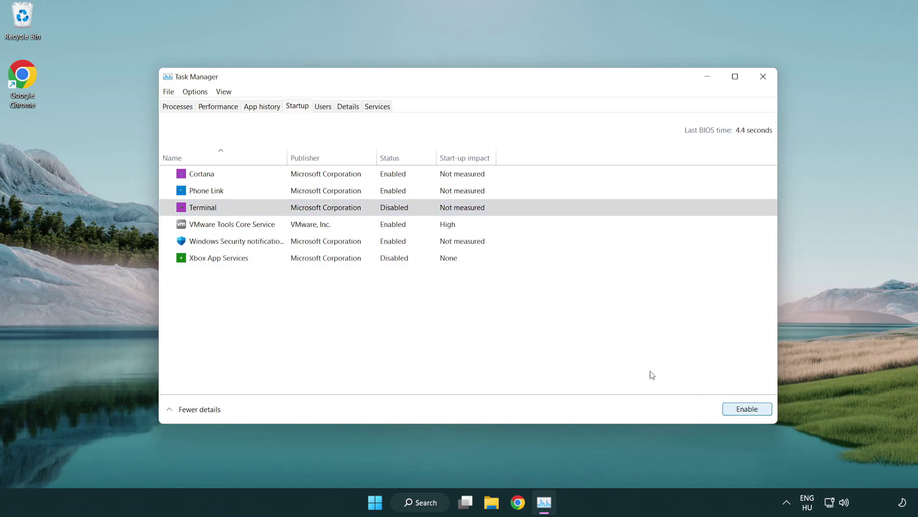
left_click(385, 194)
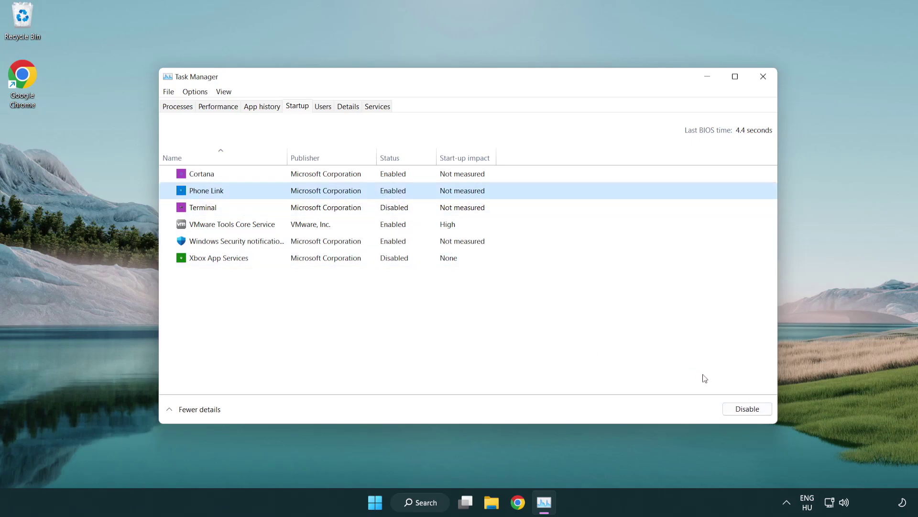
left_click(746, 409)
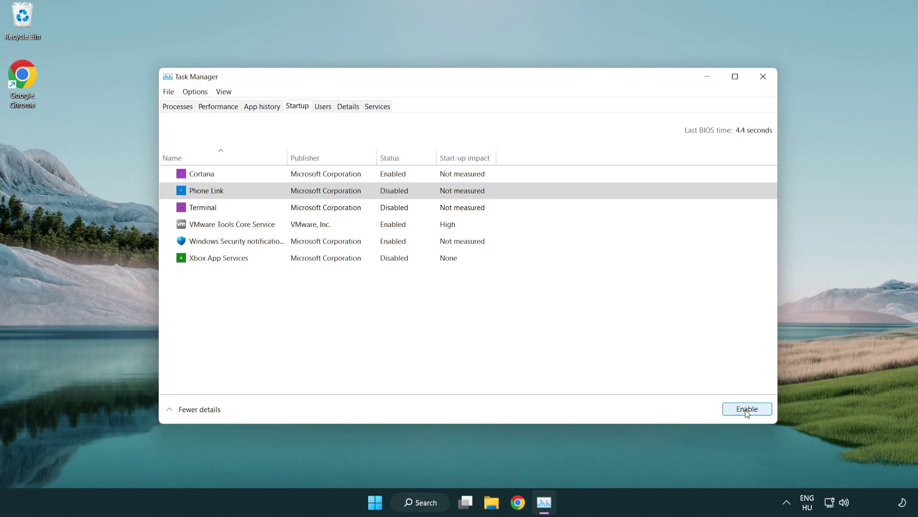
left_click(328, 179)
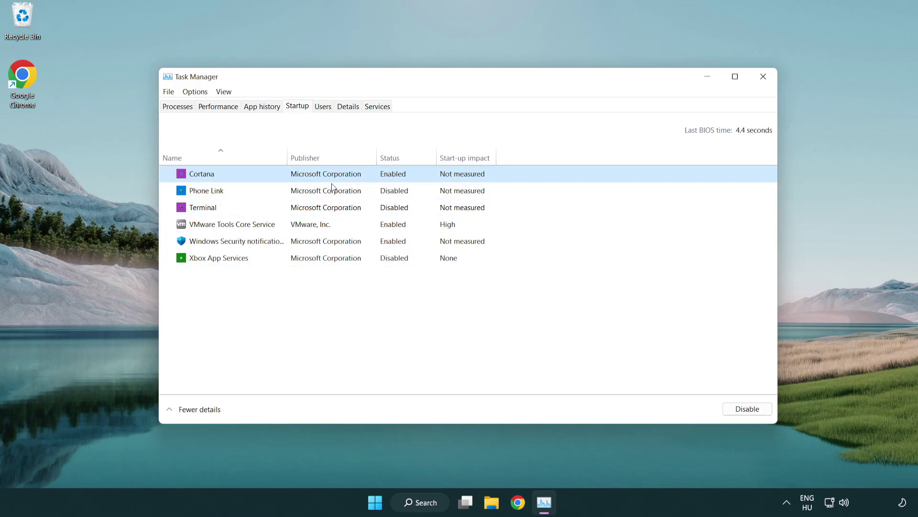
left_click(728, 406)
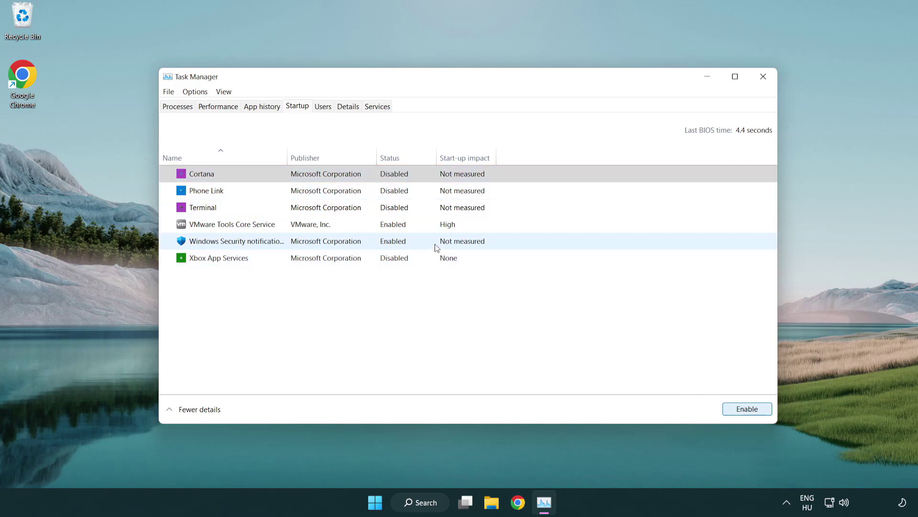
left_click(437, 244)
left_click(725, 408)
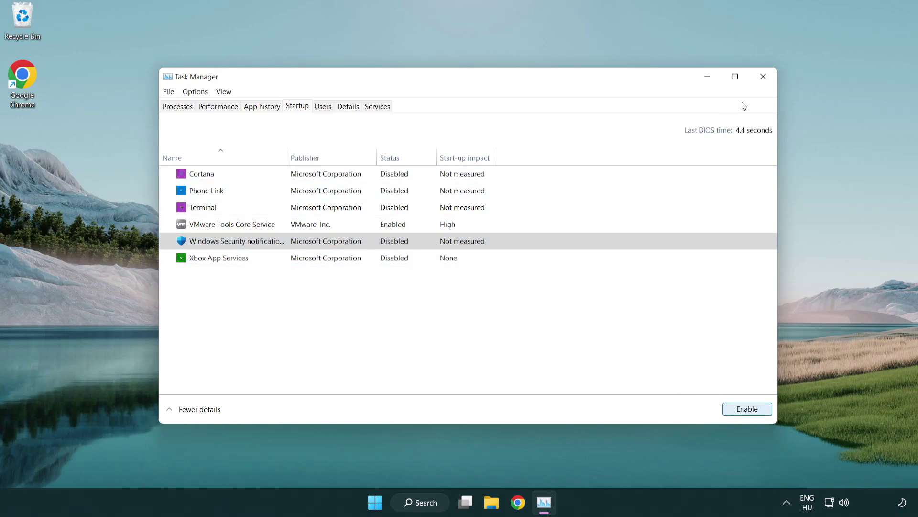
left_click(766, 81)
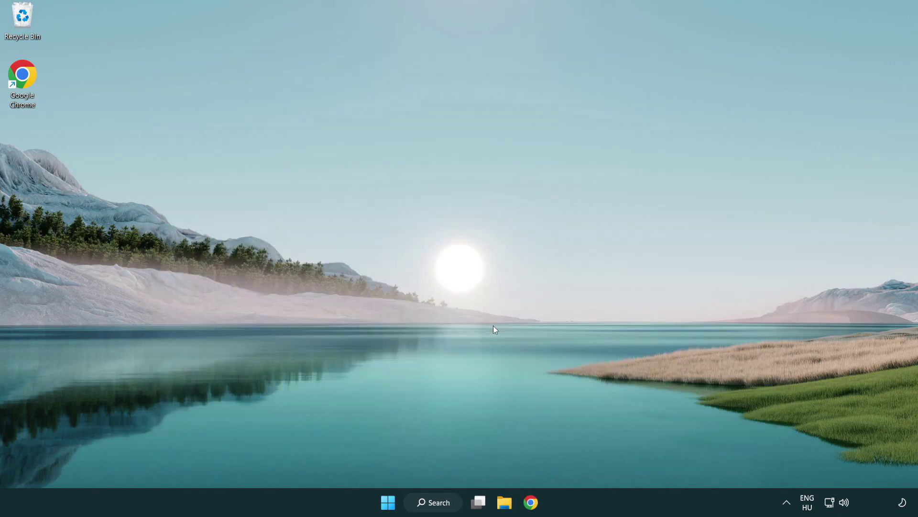
Open Command Prompt as administrator and run sfc /scannow.
left_click(430, 503)
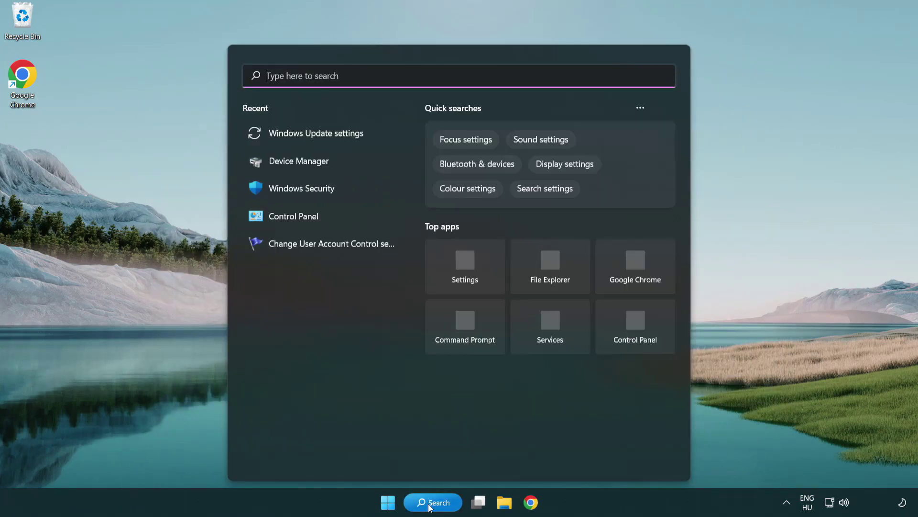
type("c")
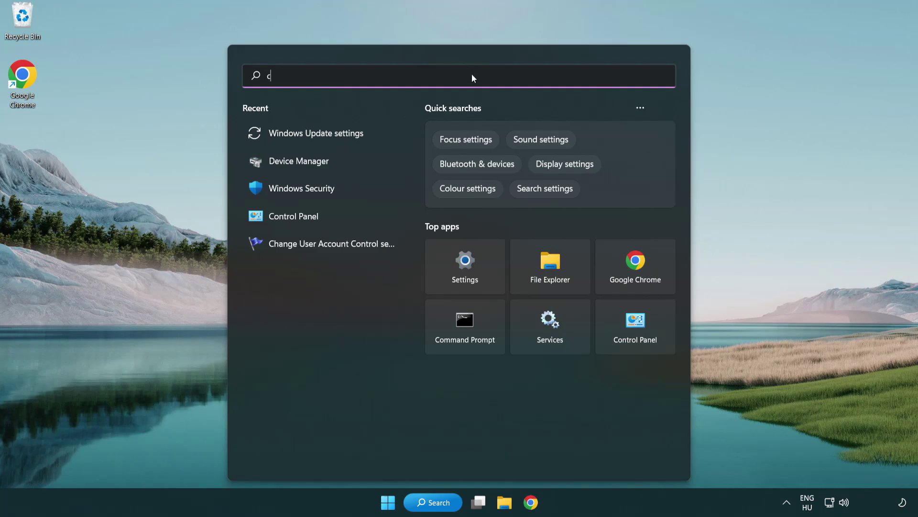
type("md")
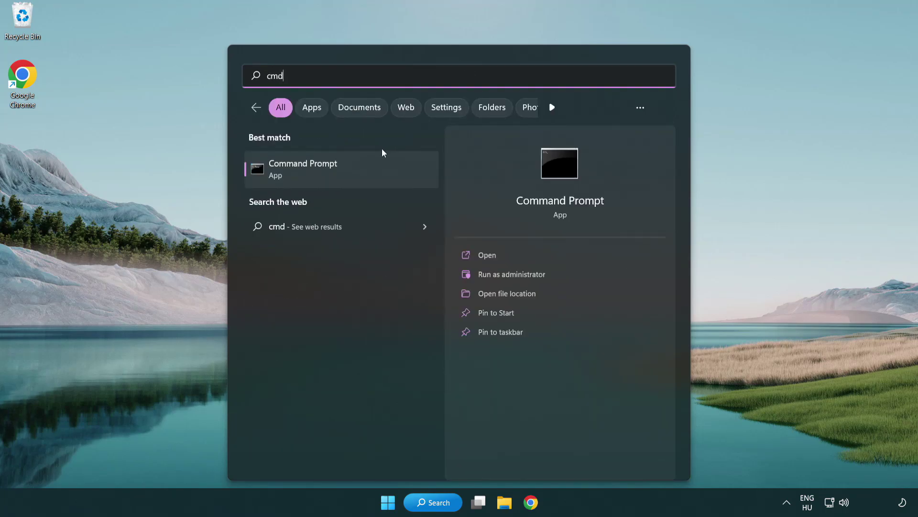
right_click(351, 172)
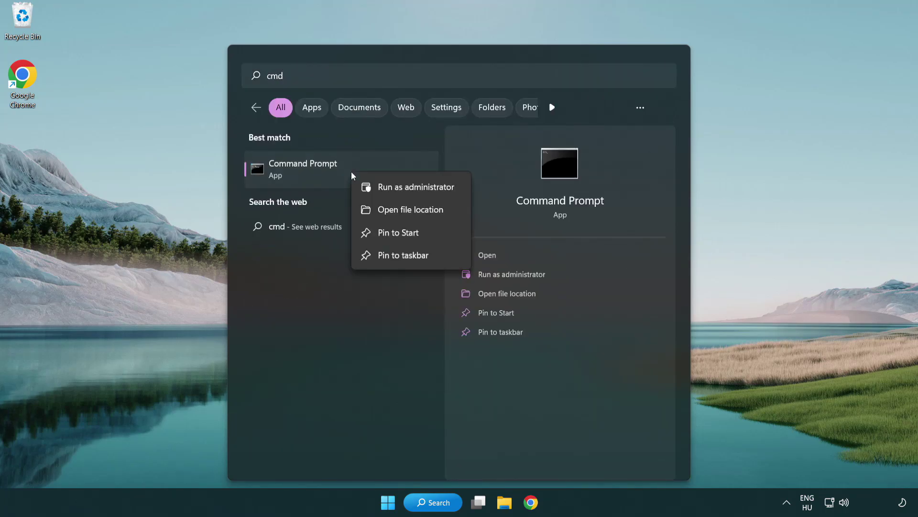
left_click(414, 191)
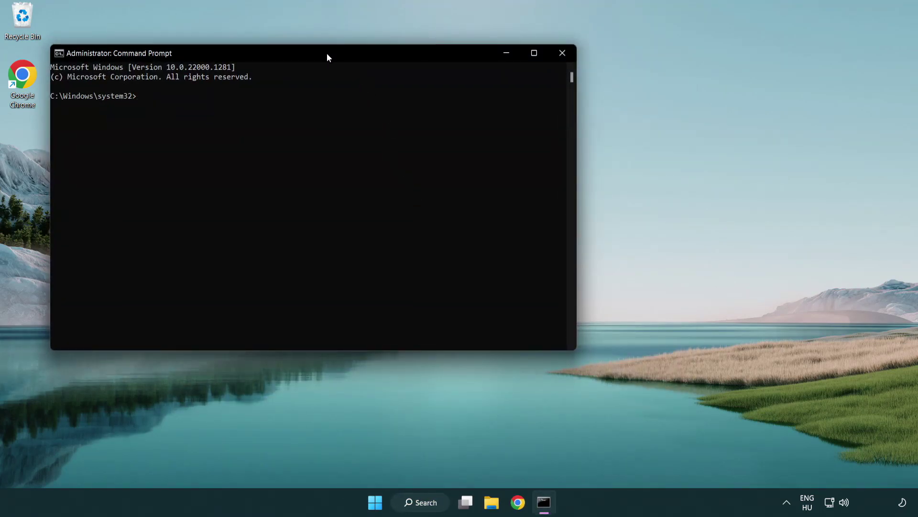
left_click_drag(327, 57, 463, 97)
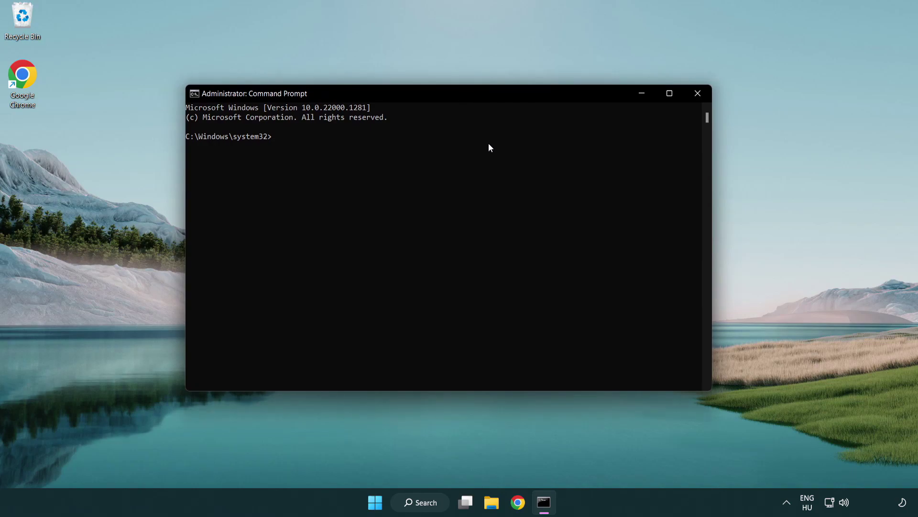
type("sfc")
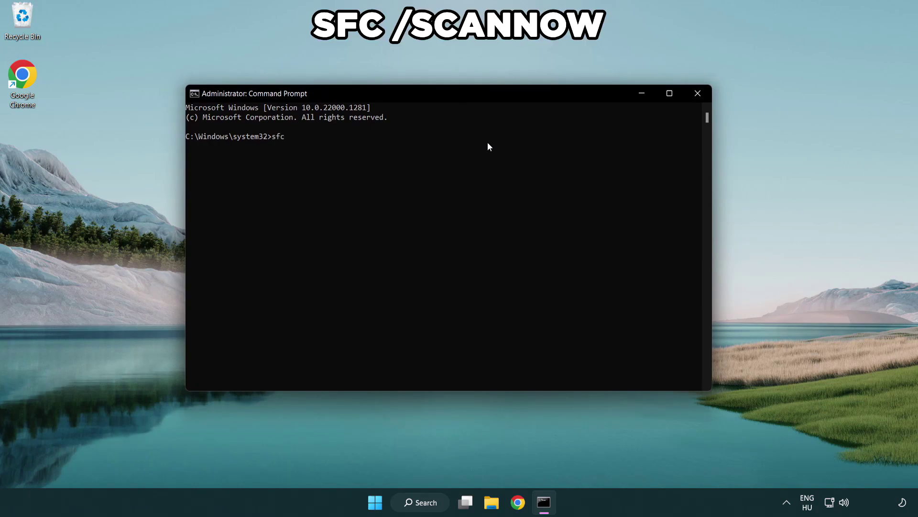
type(" /scannow")
key("Return")
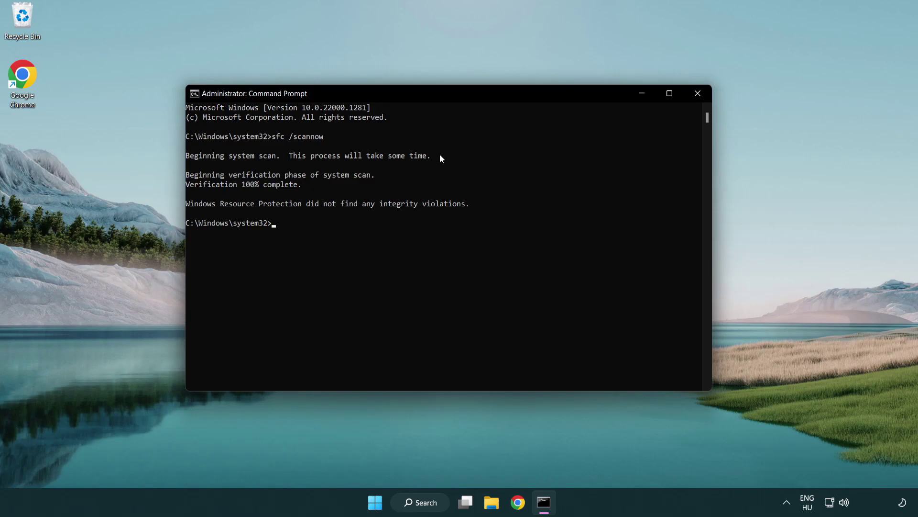
Close Command Prompt and show the Start menu's power options.
left_click(698, 93)
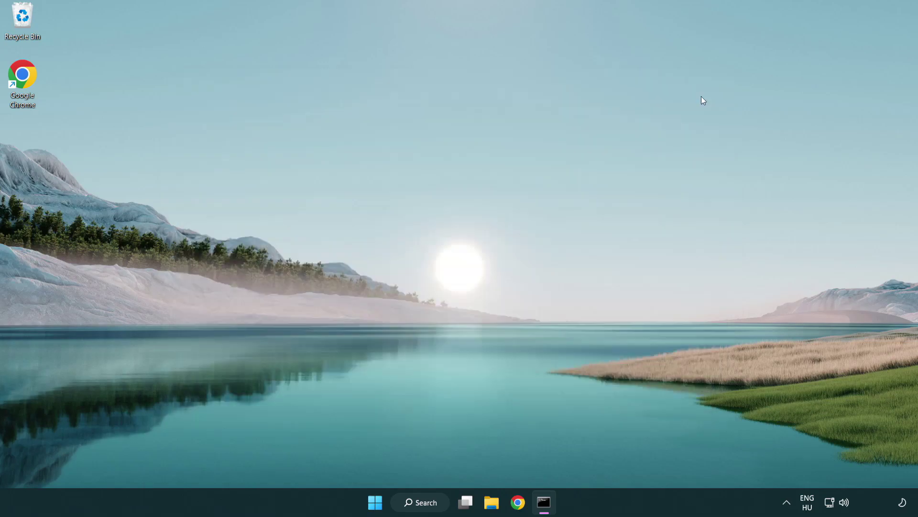
left_click(388, 503)
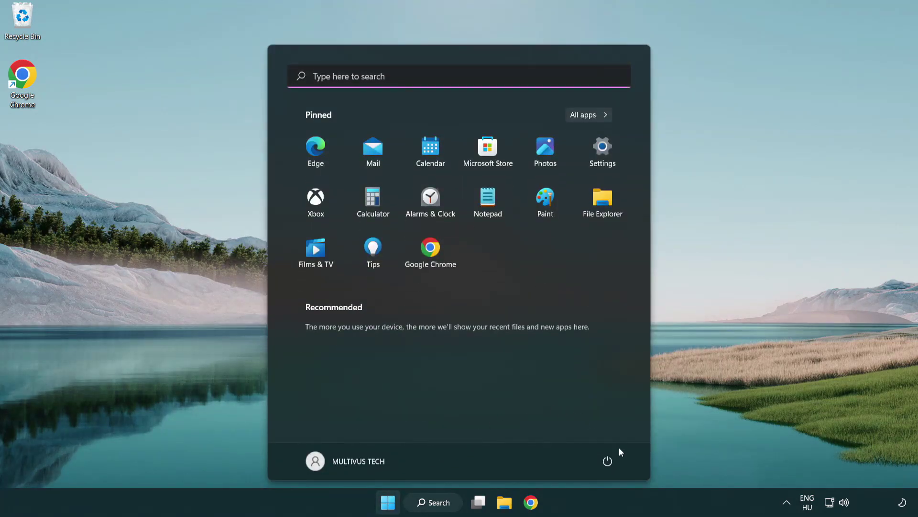
left_click(608, 460)
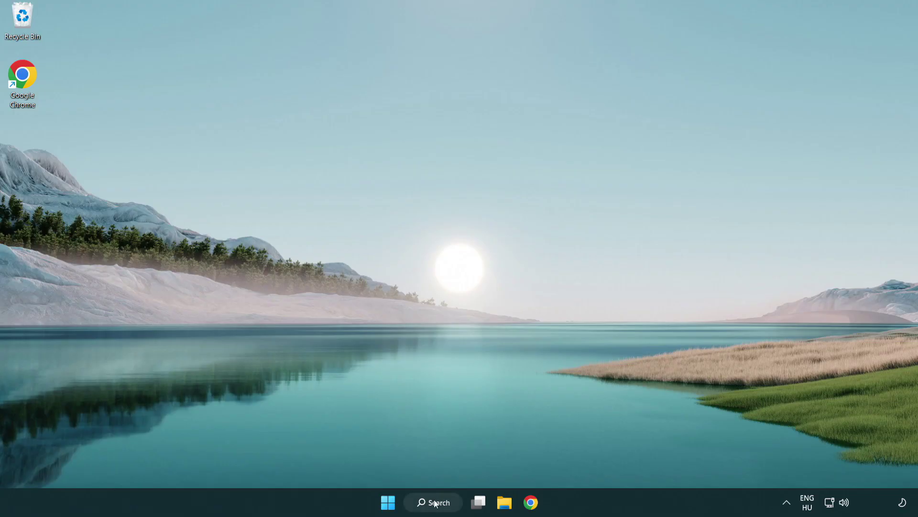
Open Windows Security's Virus & threat protection settings and go to Add or remove exclusions.
left_click(436, 509)
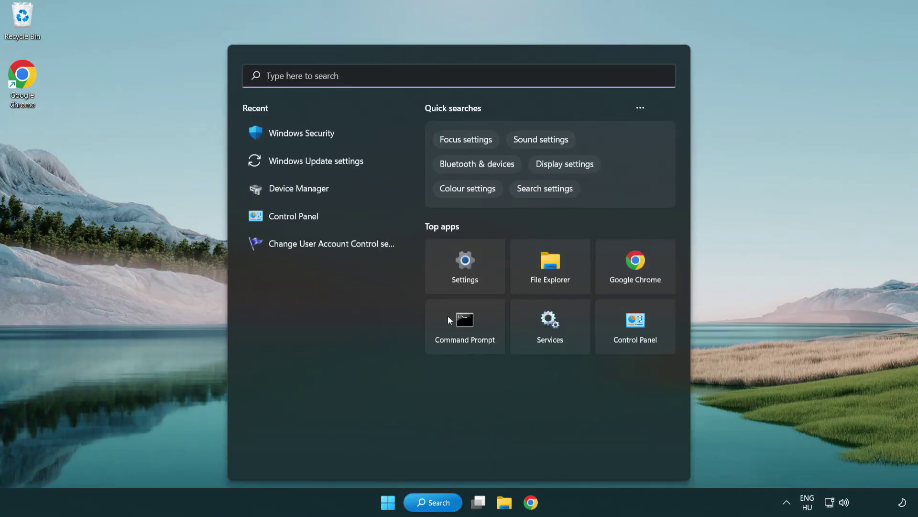
type("se")
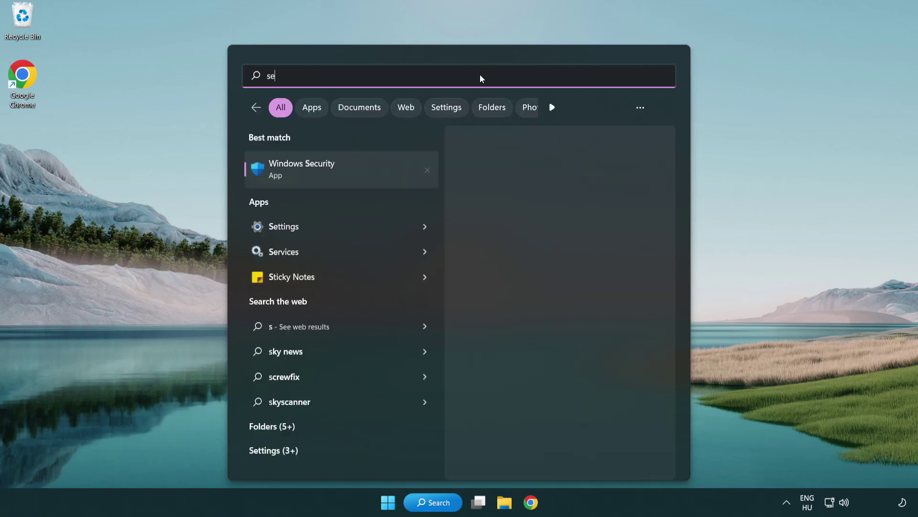
type("curi")
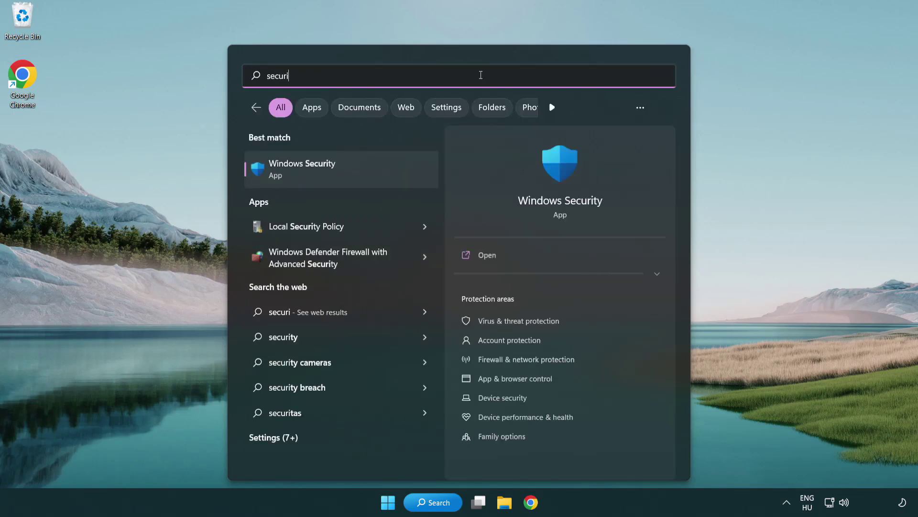
type("ty")
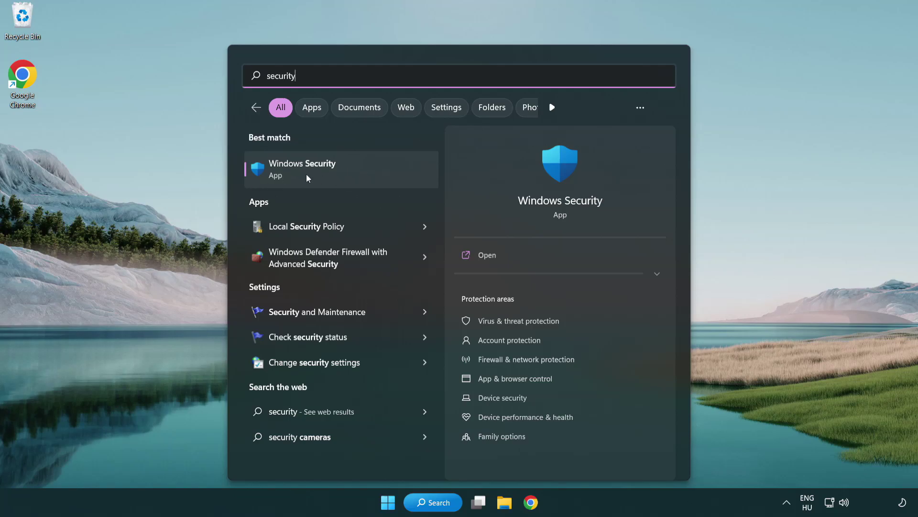
left_click(376, 177)
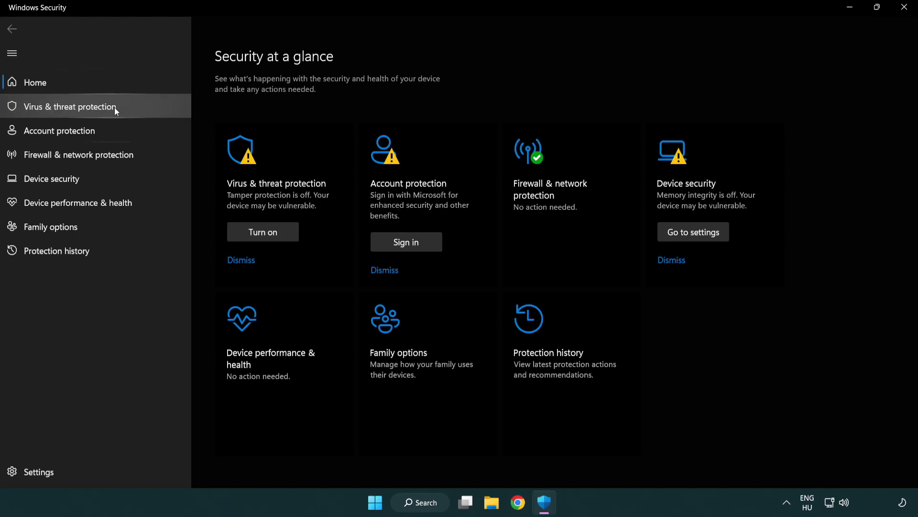
left_click(139, 107)
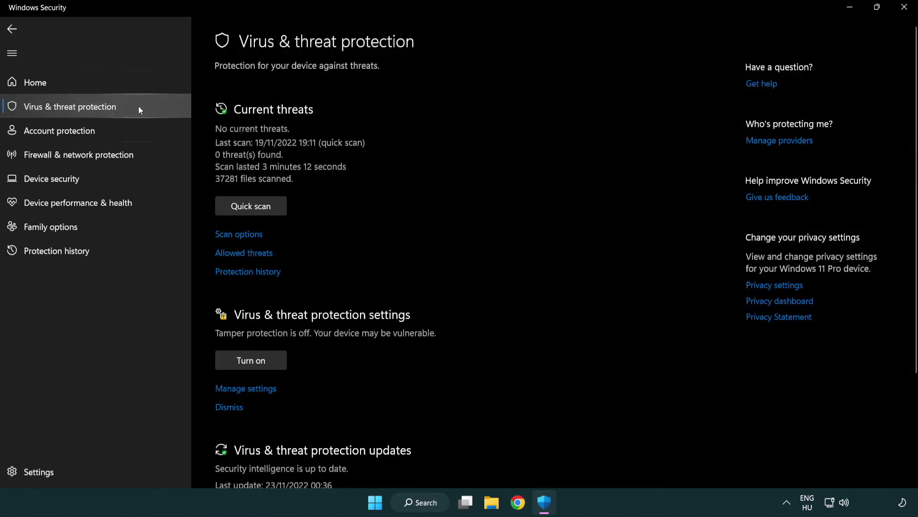
scroll(261, 207, "down", 2)
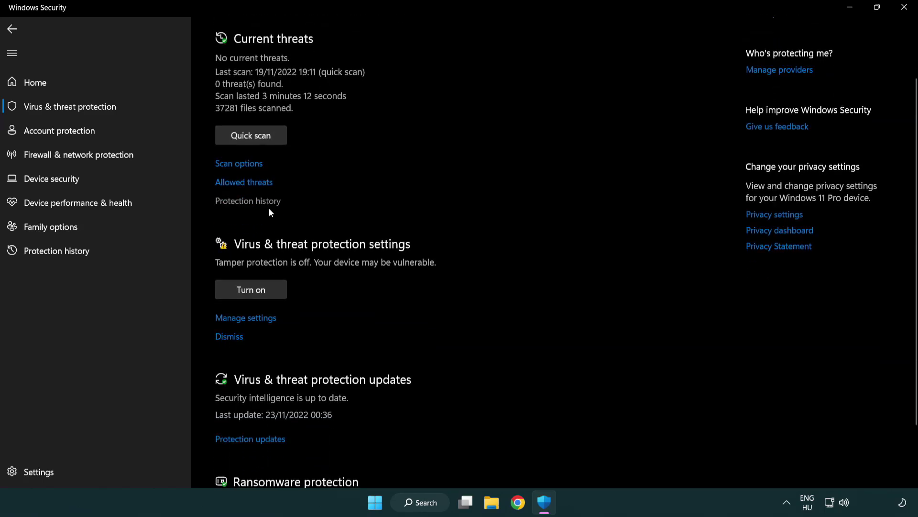
left_click(245, 319)
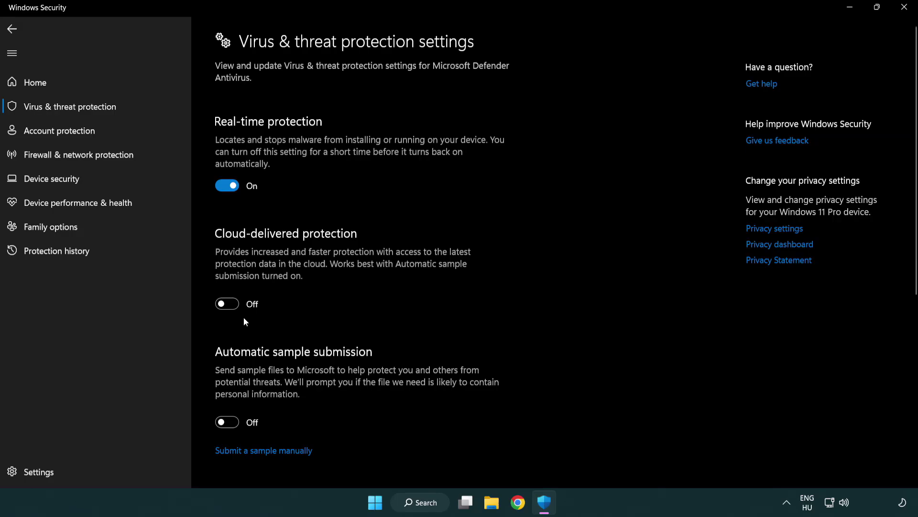
scroll(245, 321, "down", 8)
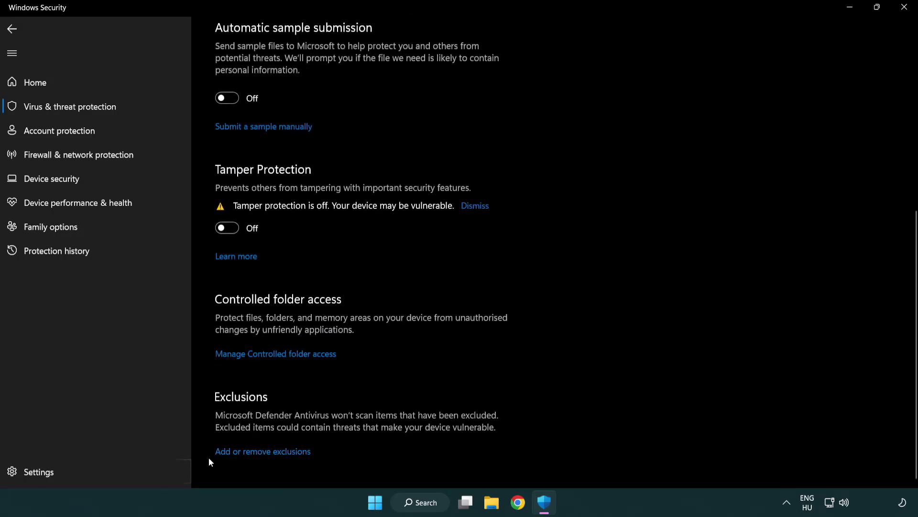
left_click(265, 455)
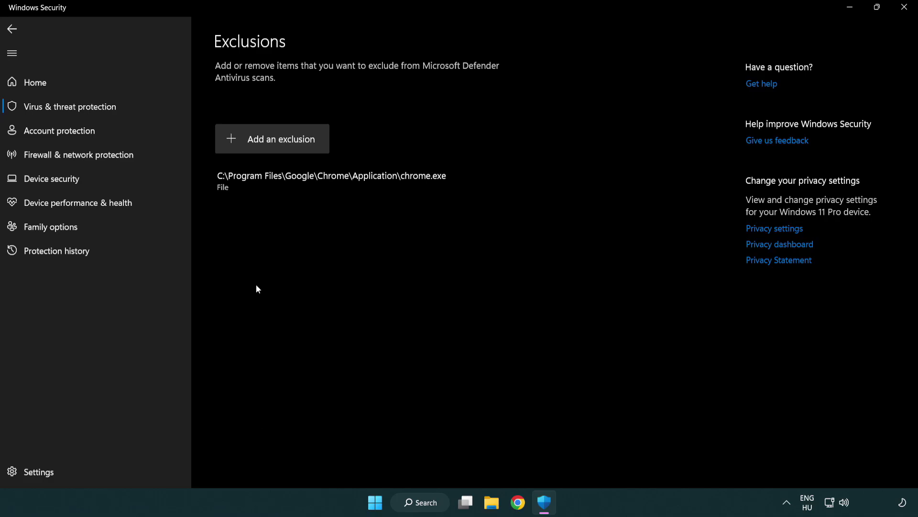
Add a file exclusion for the NOT WORKING APP shortcut in C:\Program Files (x86)\NOT WORKING APP.
left_click(276, 143)
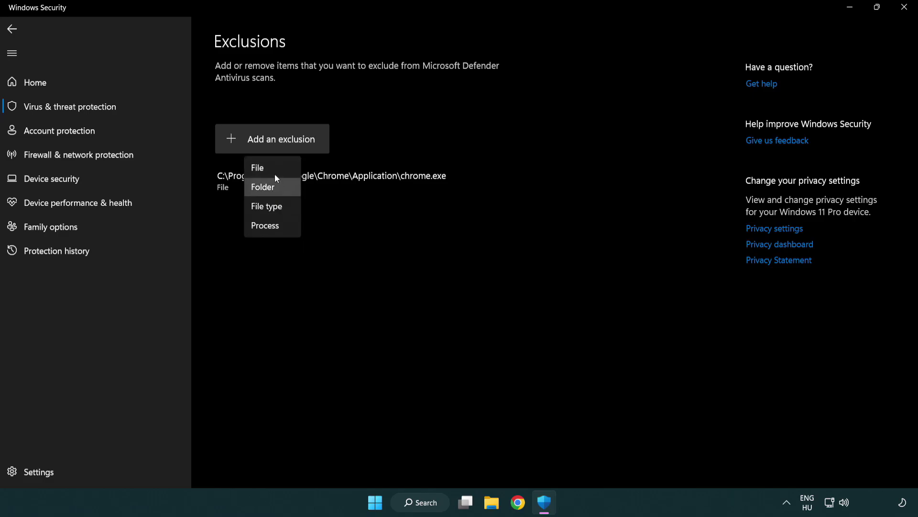
left_click(277, 170)
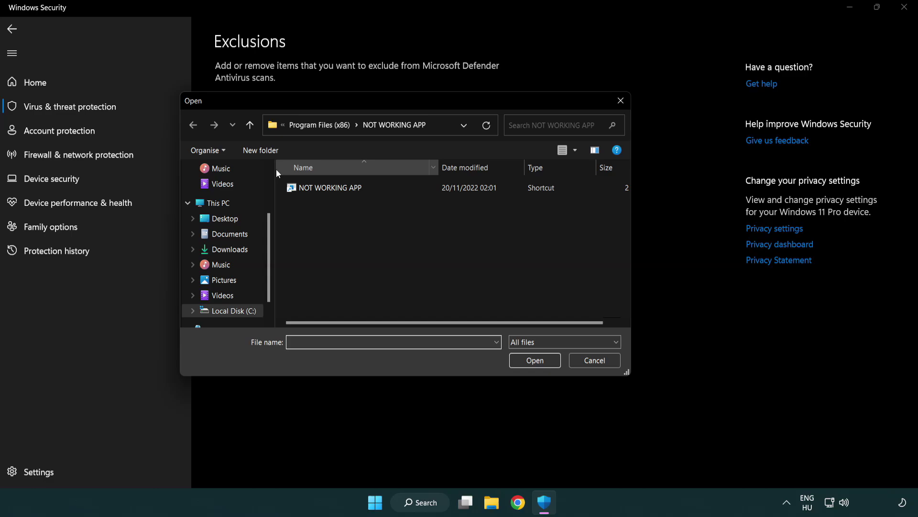
left_click(311, 125)
left_click(315, 126)
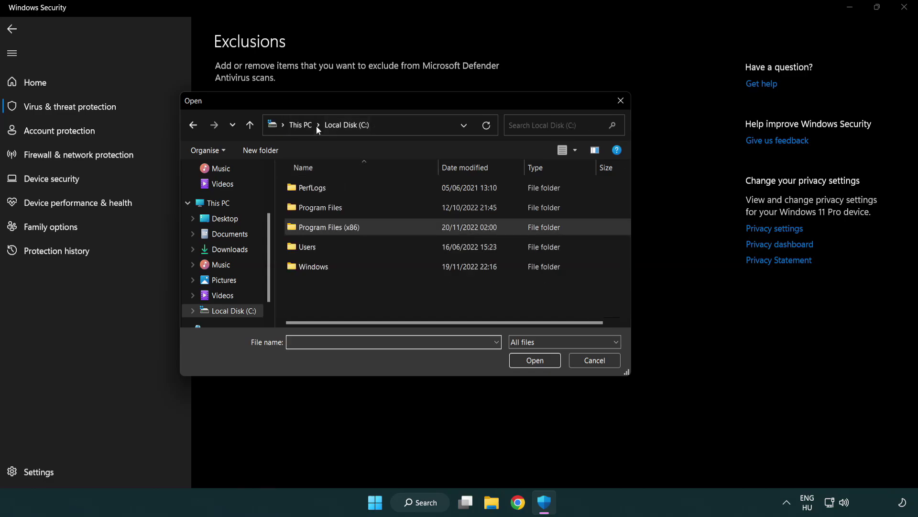
left_click(311, 127)
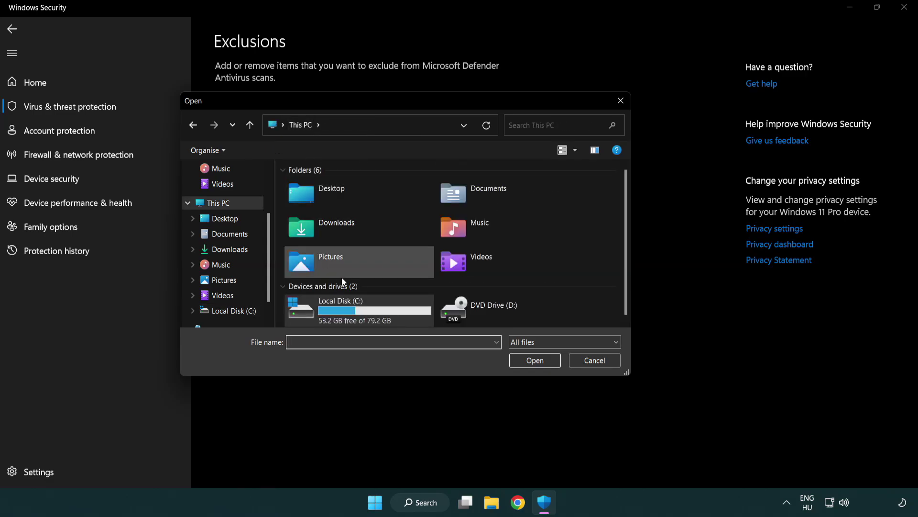
double_click(334, 316)
double_click(337, 221)
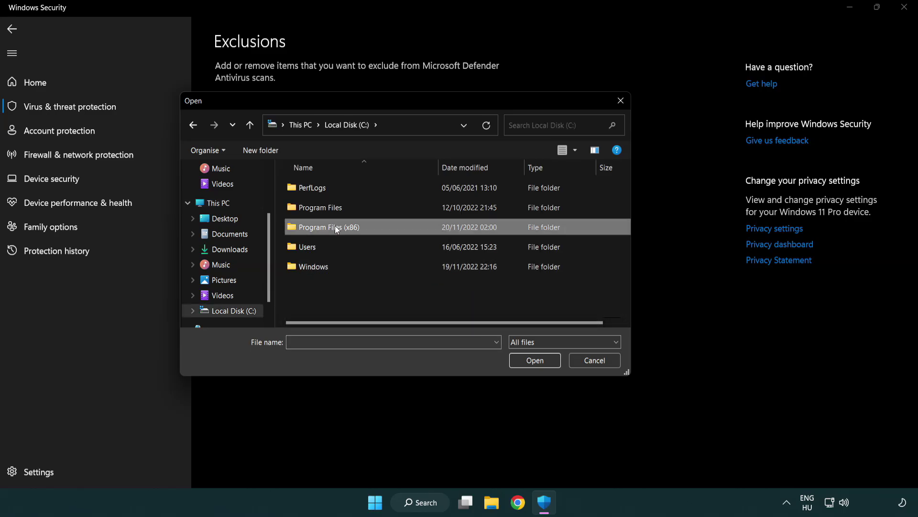
double_click(343, 307)
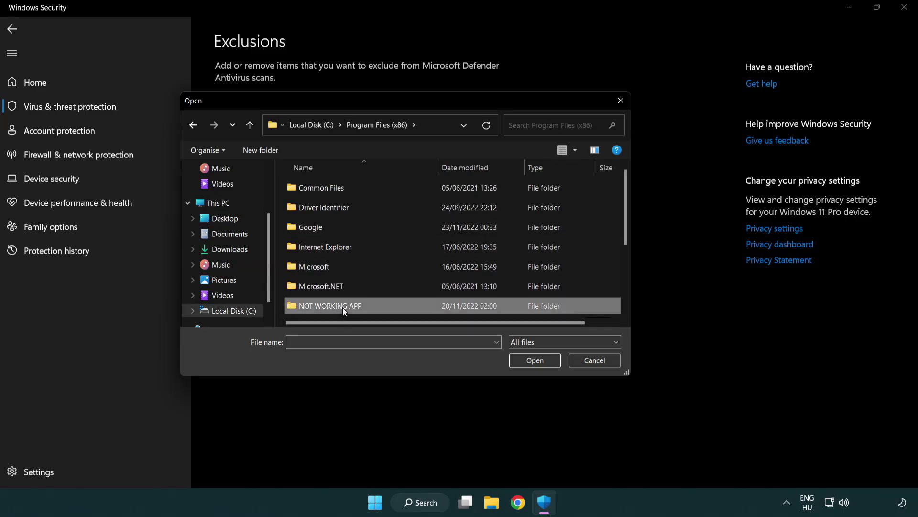
left_click(323, 187)
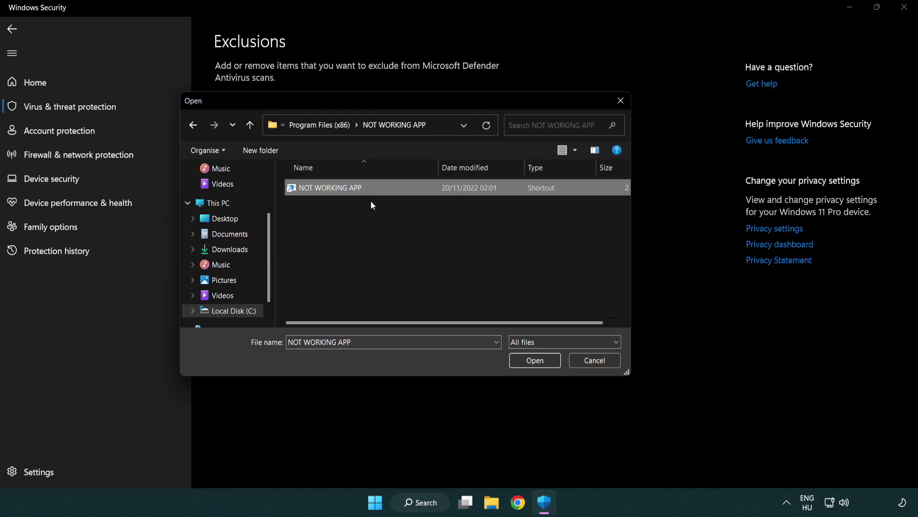
left_click(534, 364)
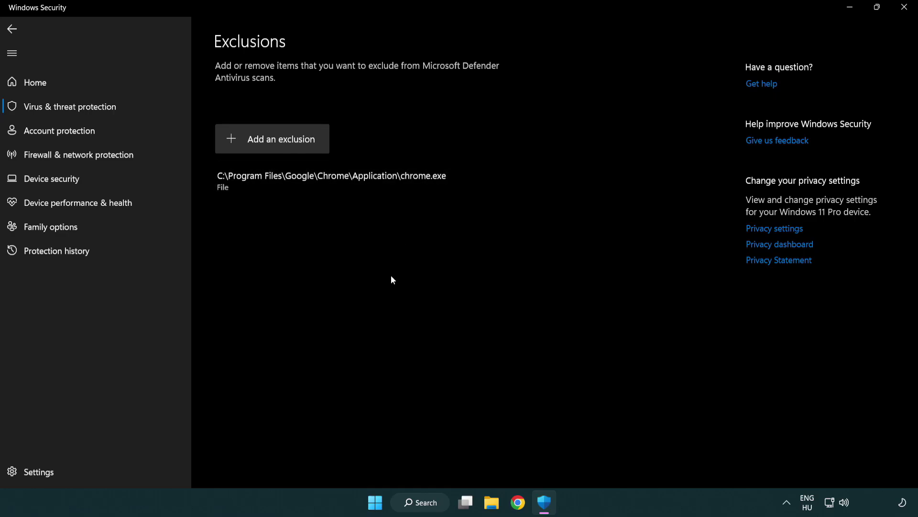
Close Windows Security and show the Start menu power options with Restart listed.
left_click(904, 8)
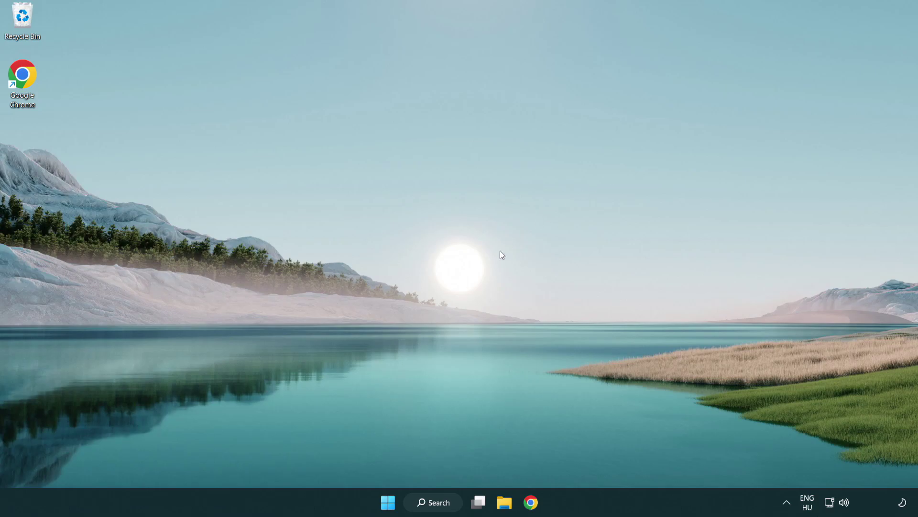
left_click(379, 505)
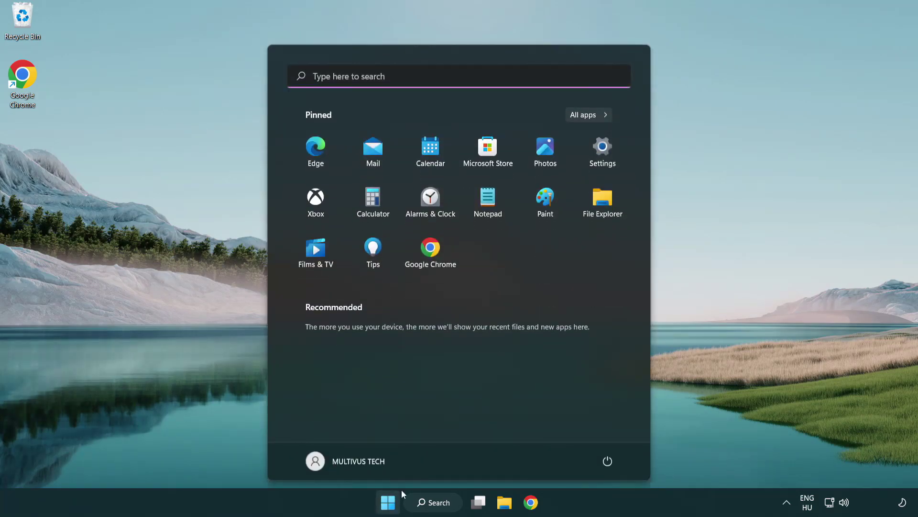
left_click(610, 460)
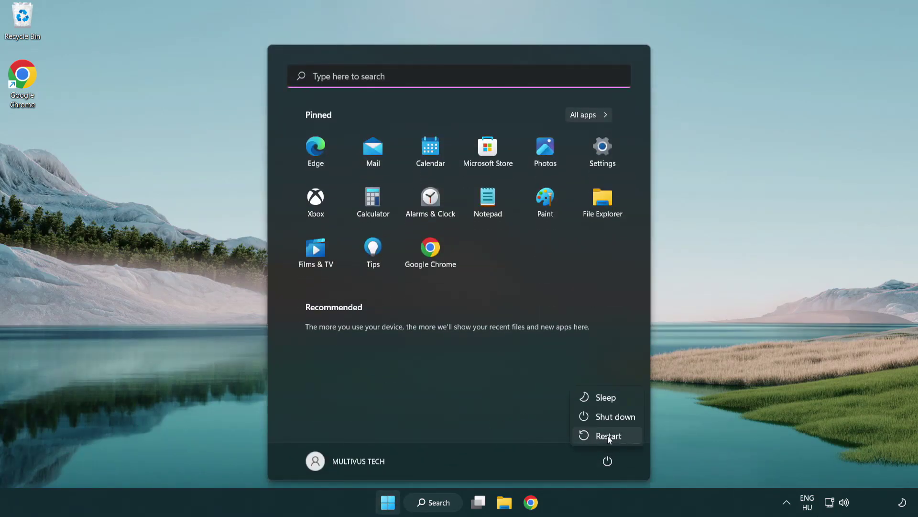